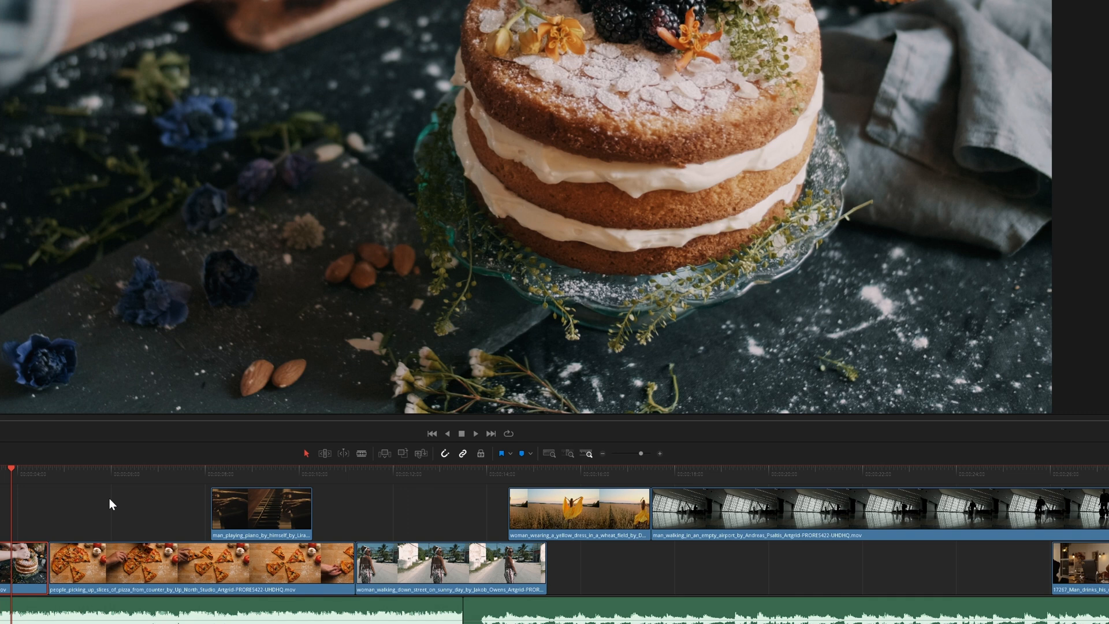
Select the pizza, piano and yellow-dress clips one after another, and clear the selection.
left_click(130, 559)
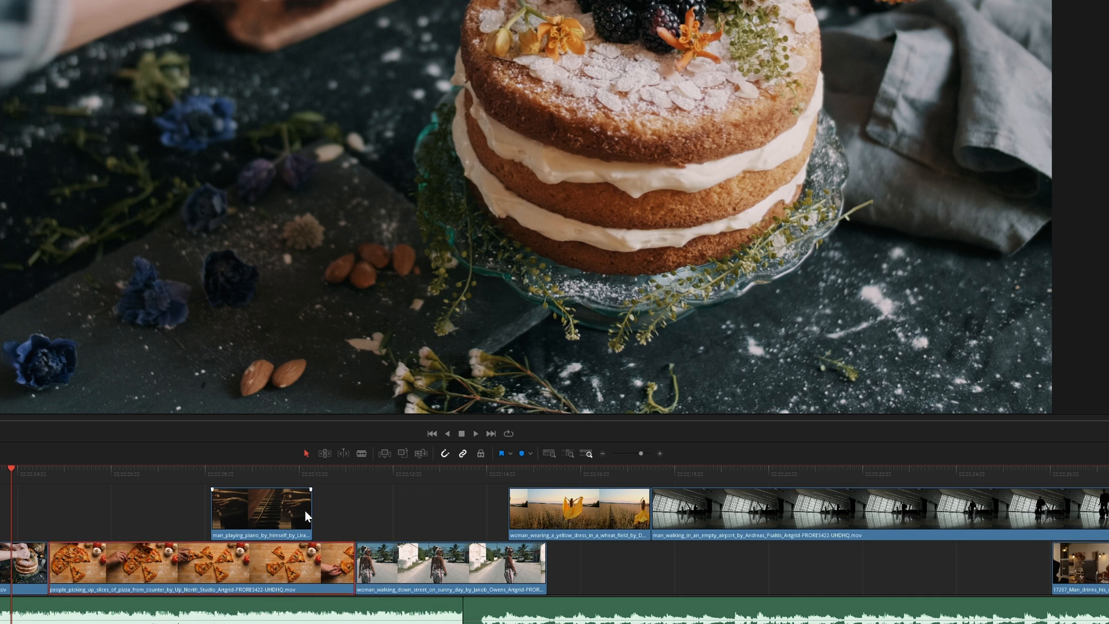
left_click(276, 506)
left_click(534, 518)
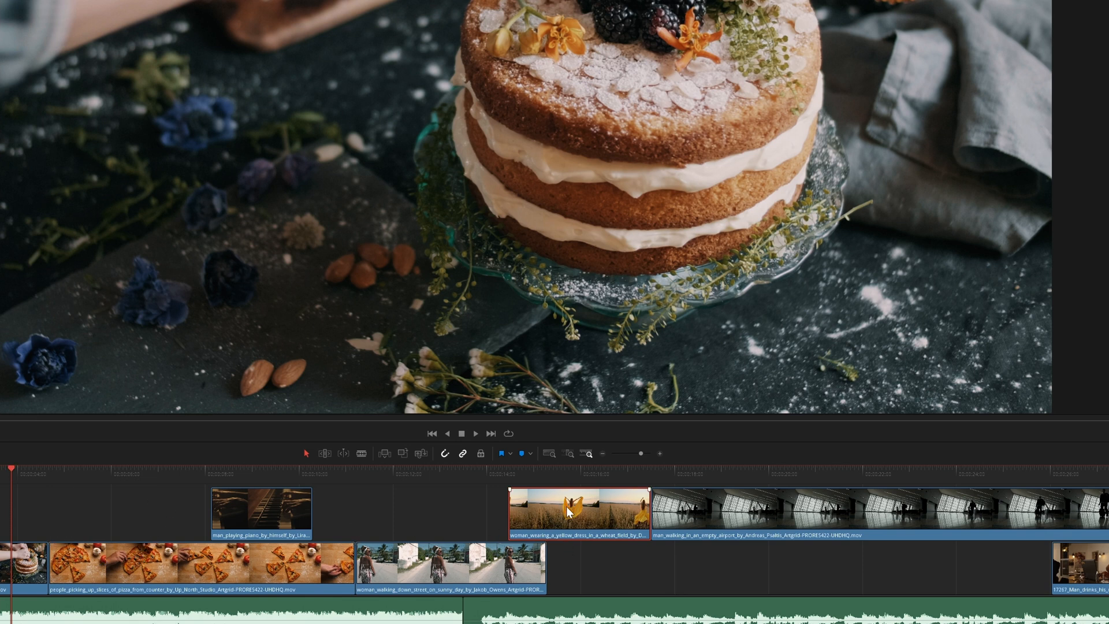
left_click(150, 511)
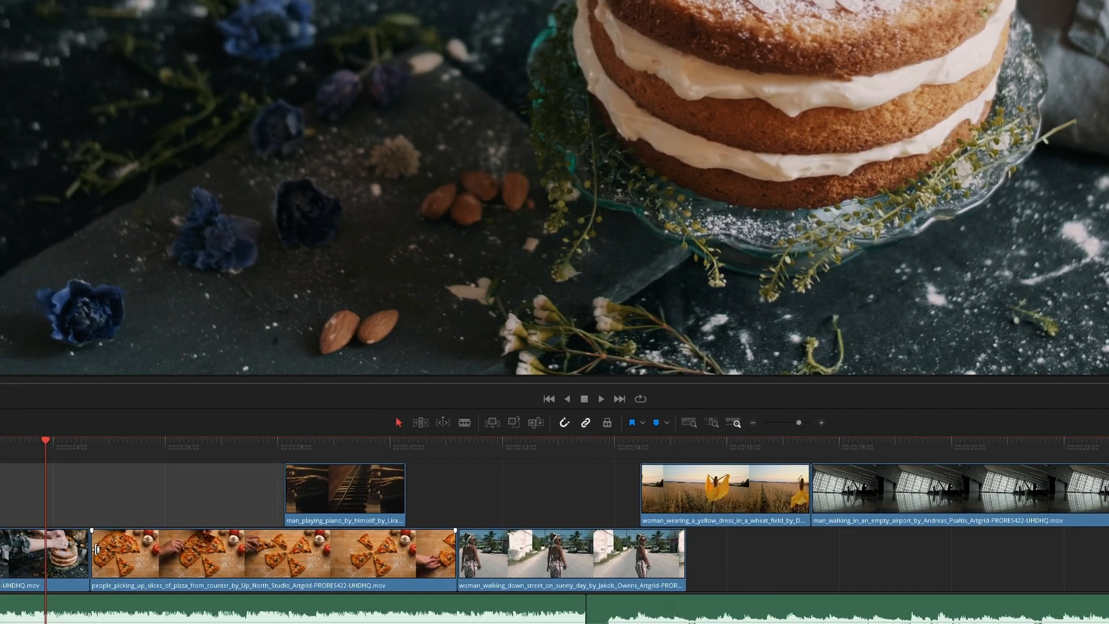
Roll the edit point between the cake and pizza clips on Video 1 slightly earlier and back.
mouse_move(97, 555)
left_mouse_down()
mouse_move(193, 559)
mouse_move(99, 562)
mouse_move(50, 546)
mouse_move(91, 547)
left_mouse_up()
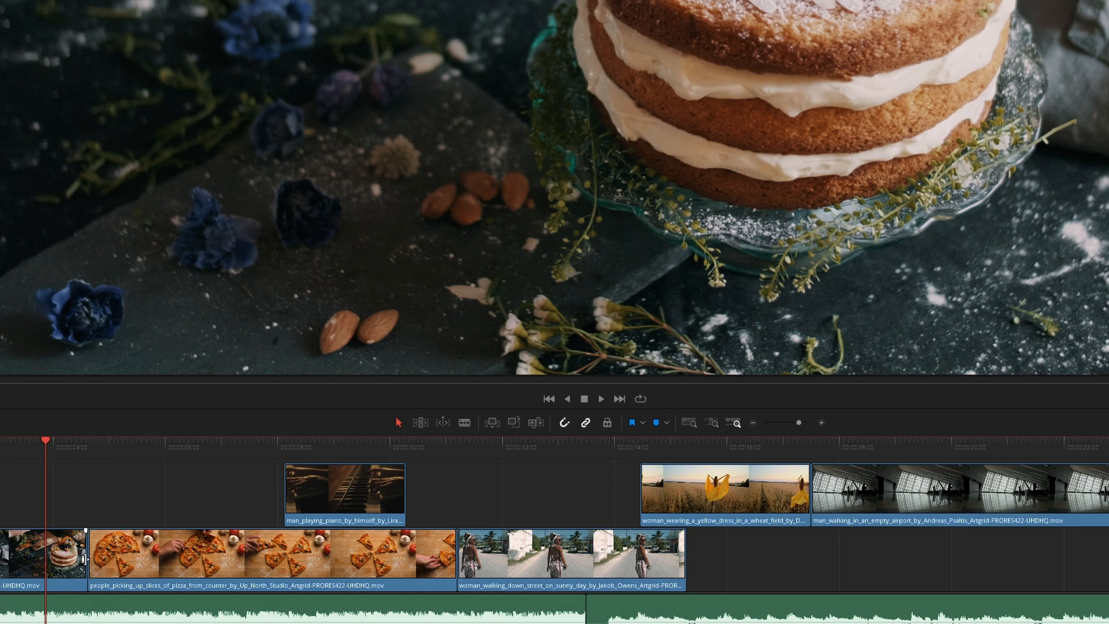
left_click_drag(88, 558, 89, 585)
Switch to Trim Edit mode and slip the footage inside the pizza clip back and forth.
left_click(421, 422)
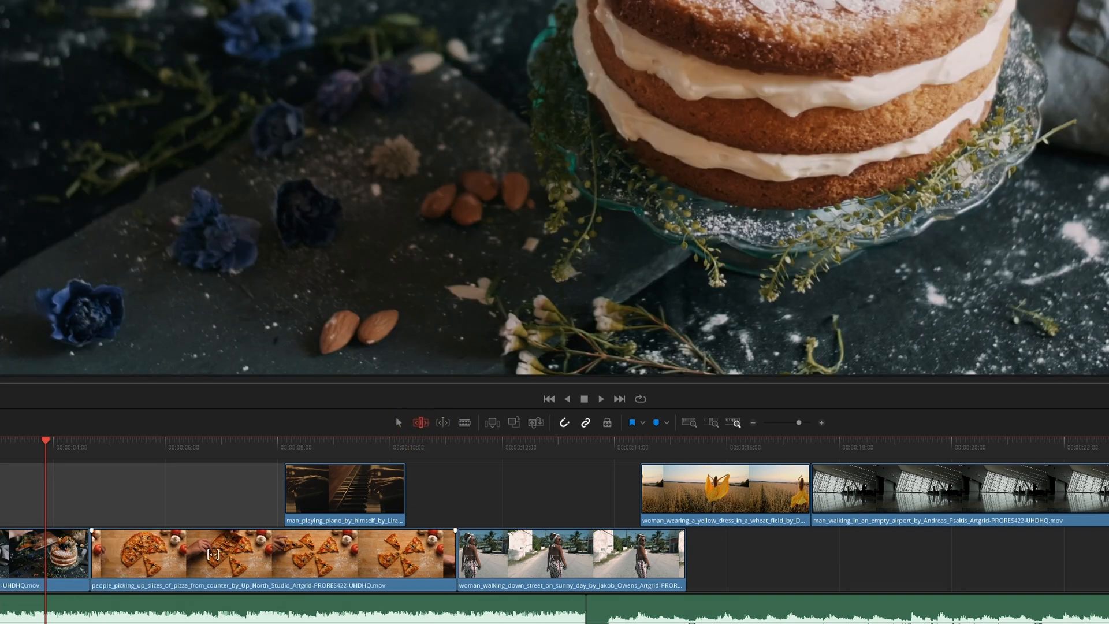
left_click_drag(227, 560, 174, 559)
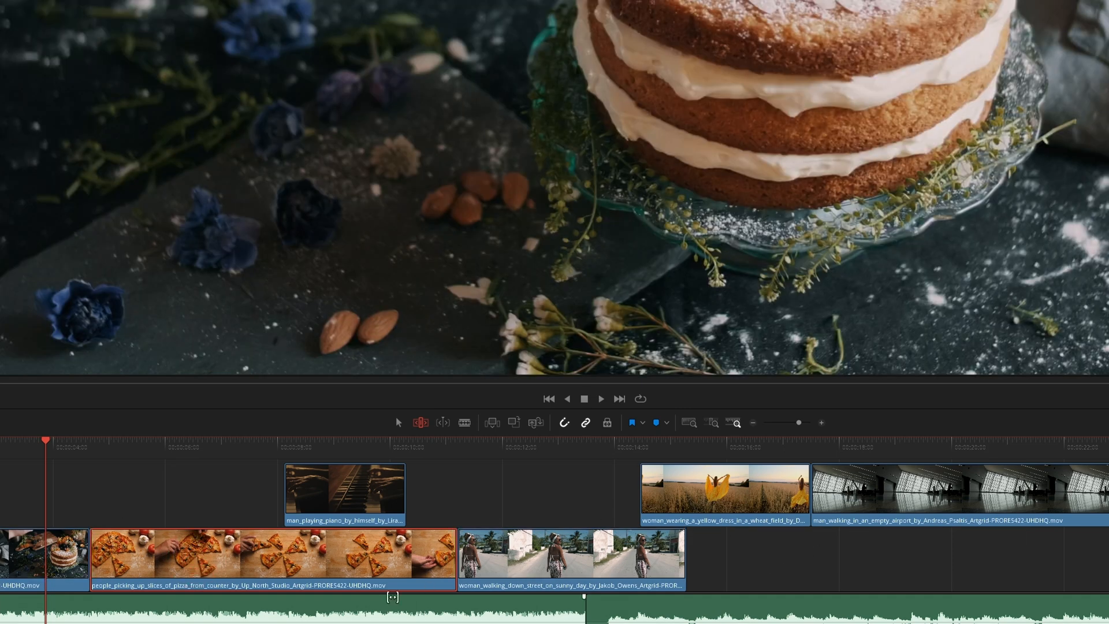
left_click_drag(267, 567, 303, 551)
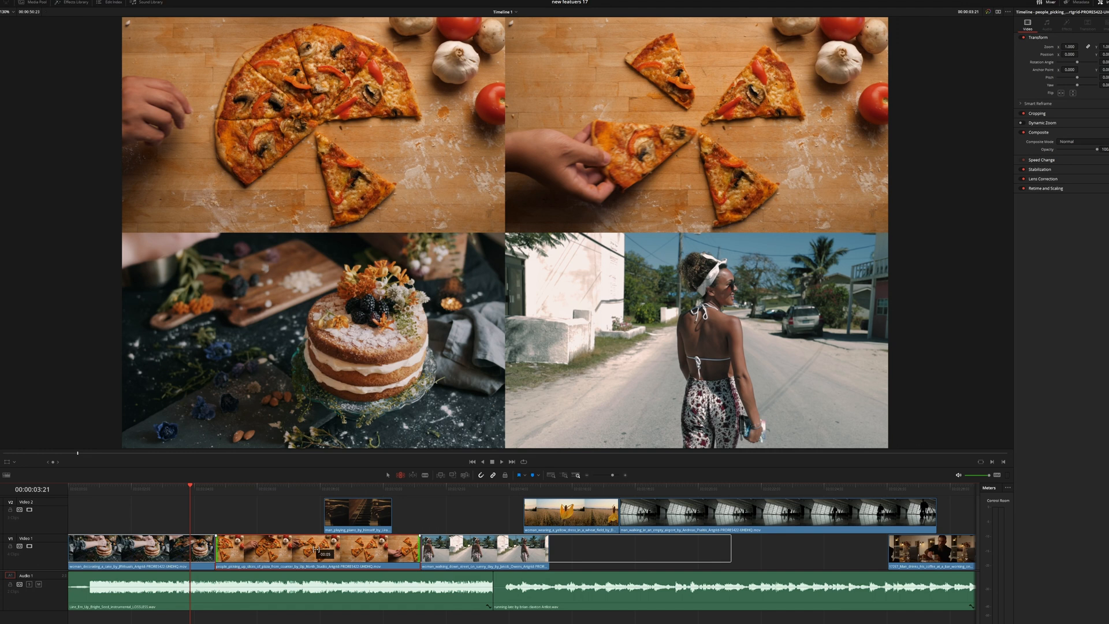
mouse_move(316, 549)
left_mouse_down()
mouse_move(290, 552)
mouse_move(327, 553)
mouse_move(283, 554)
mouse_move(311, 551)
left_mouse_up()
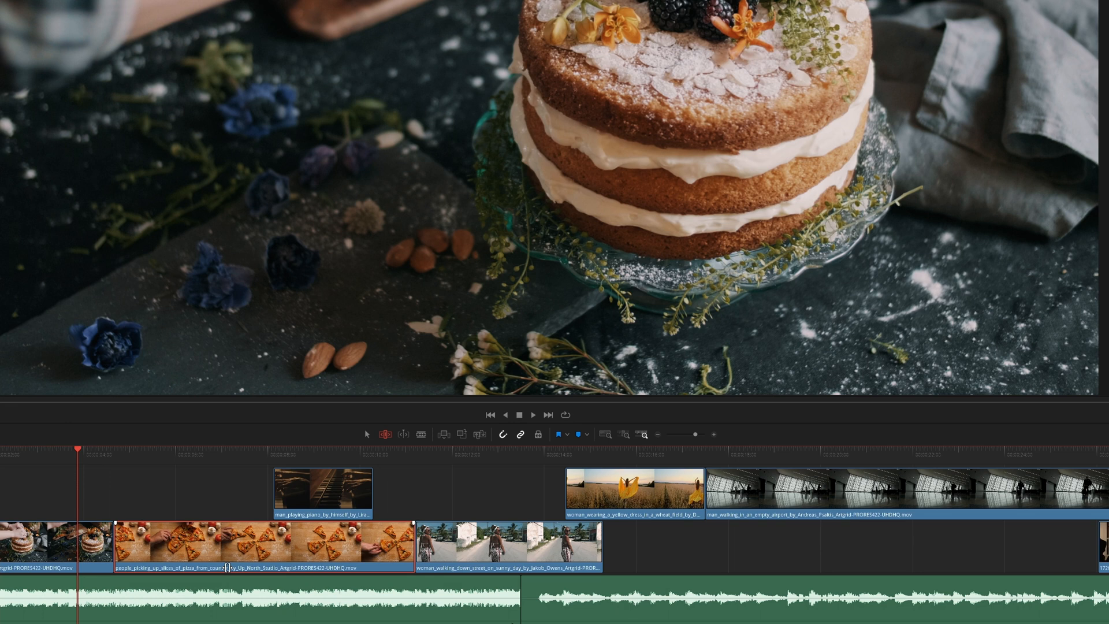
Slide the whole pizza clip between the cake and street clips, earlier and back again.
left_click_drag(227, 568, 277, 573)
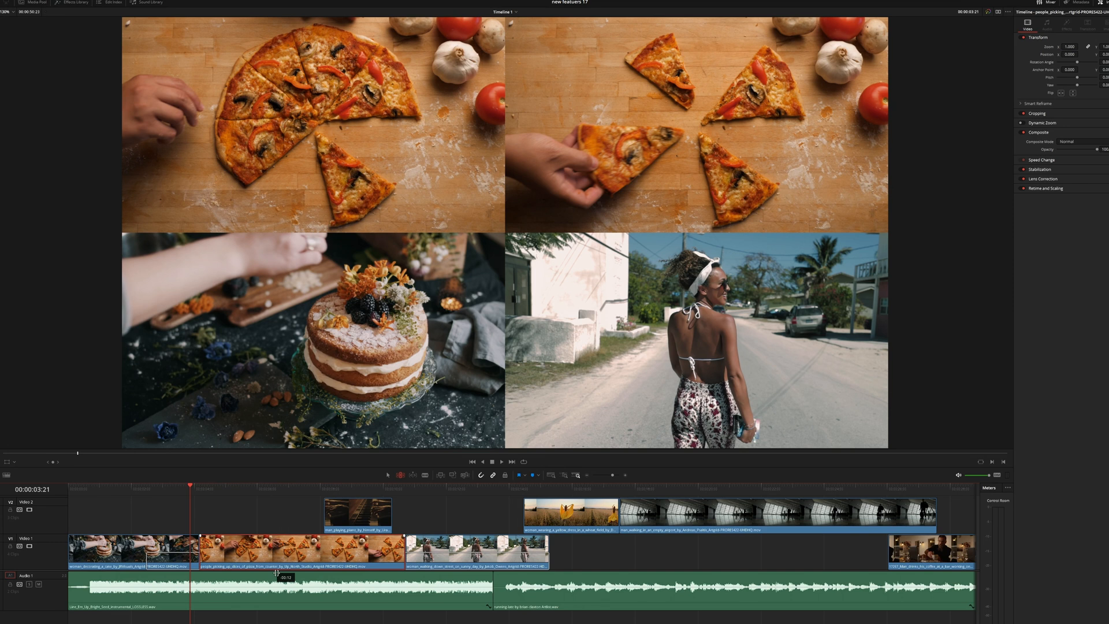
left_click_drag(276, 574, 296, 567)
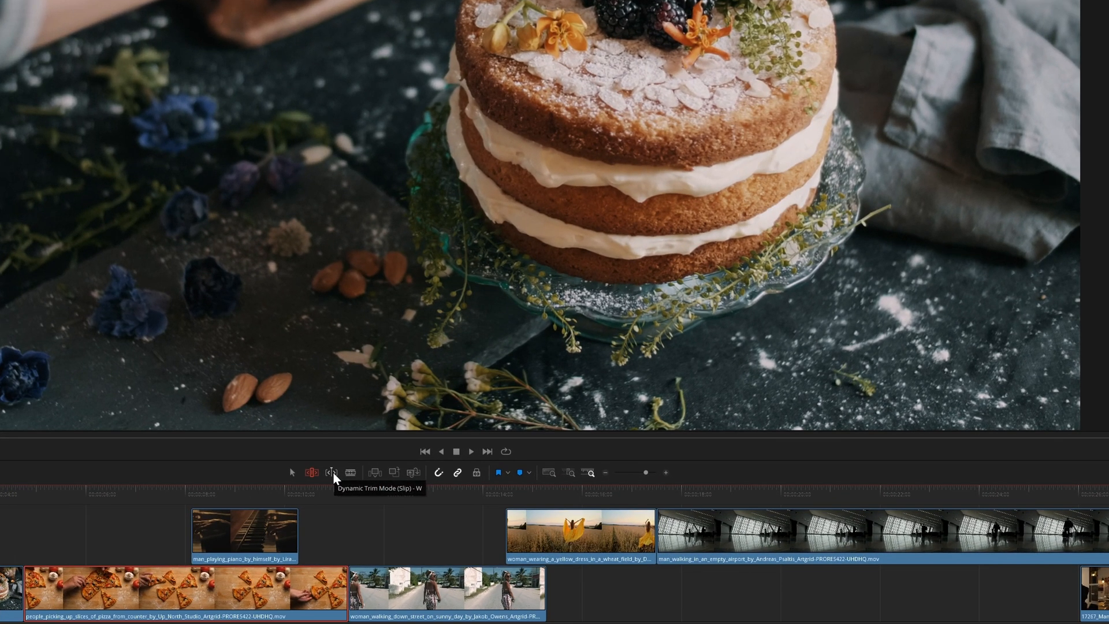
Enable Dynamic Trim mode and slide the pizza clip earlier, later and earlier again by shuttling playback.
left_click(414, 477)
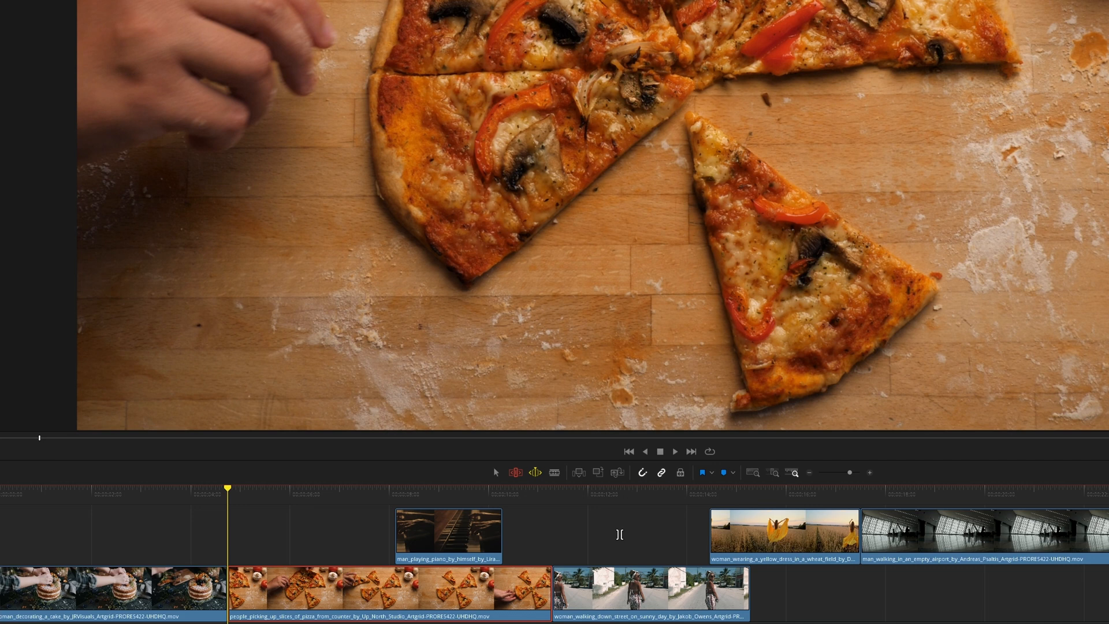
key("j")
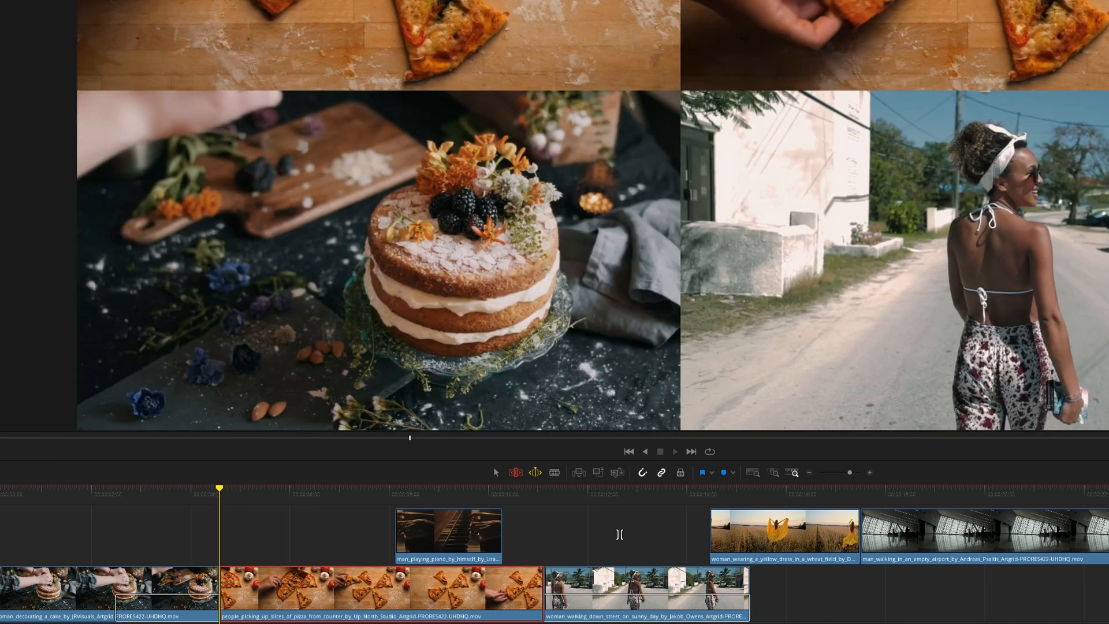
key("k")
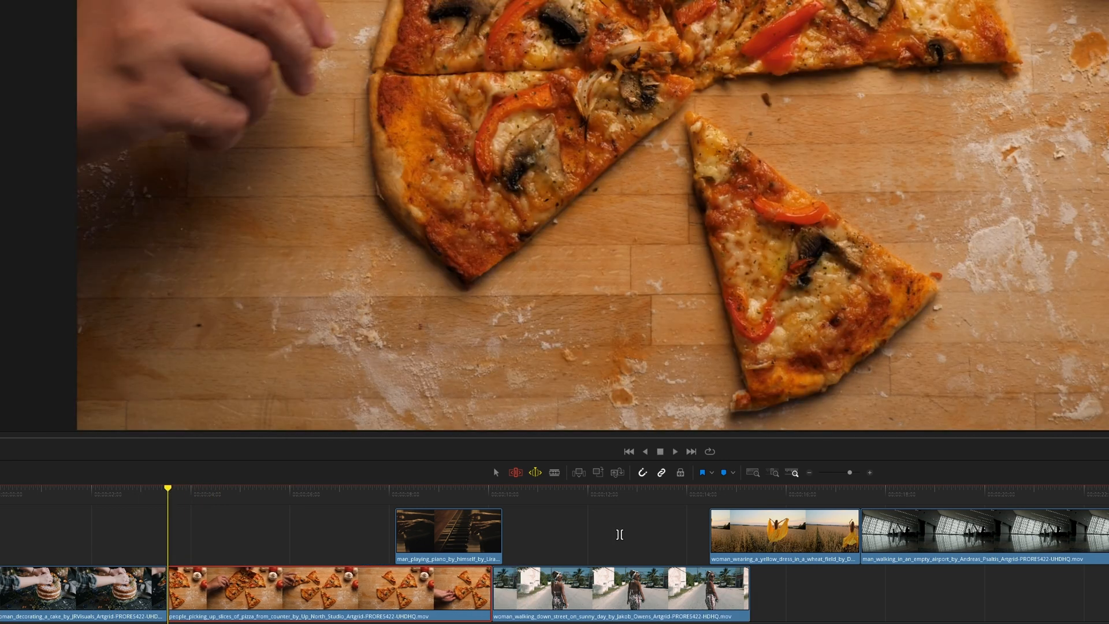
key("l")
key("k")
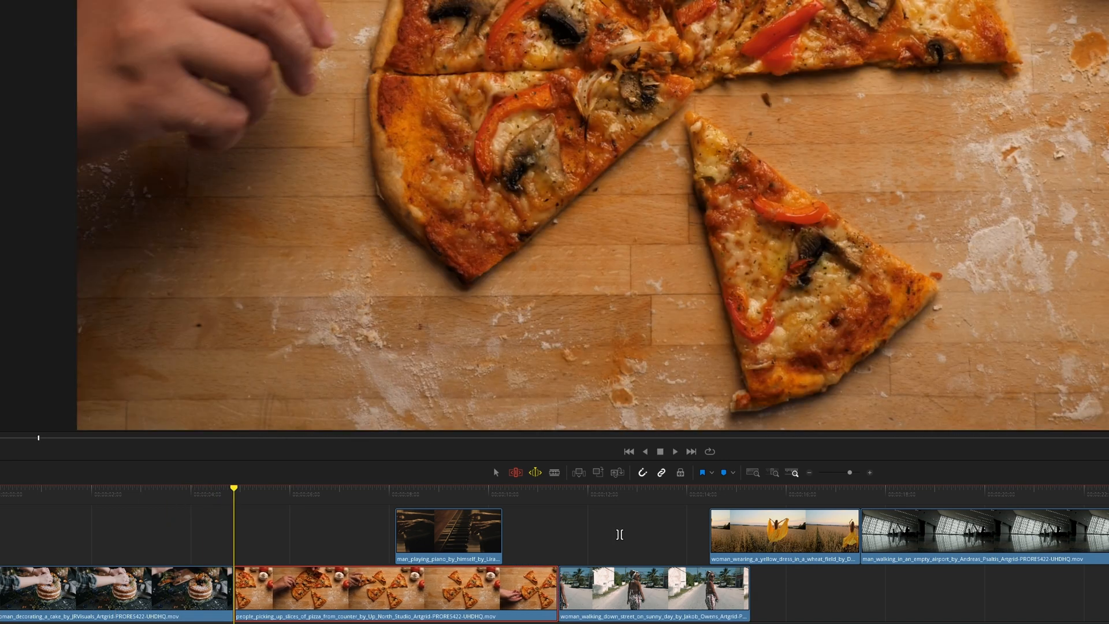
key("j")
key("k")
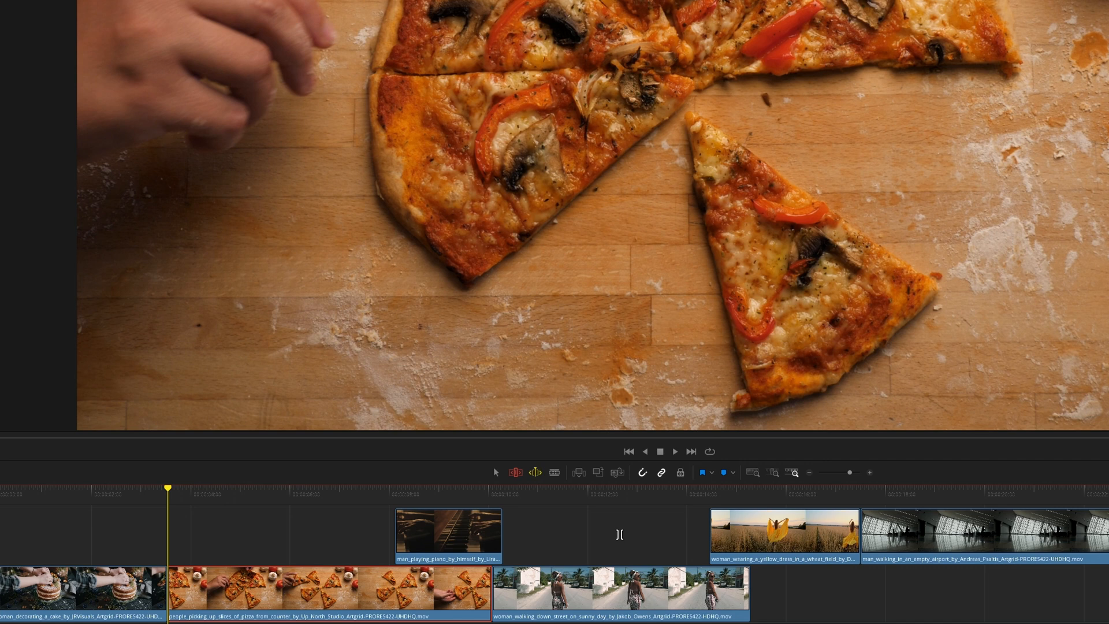
Change Dynamic Trim to Slip, slip the pizza clip's footage and deselect the clip.
right_click(535, 473)
left_click(549, 498)
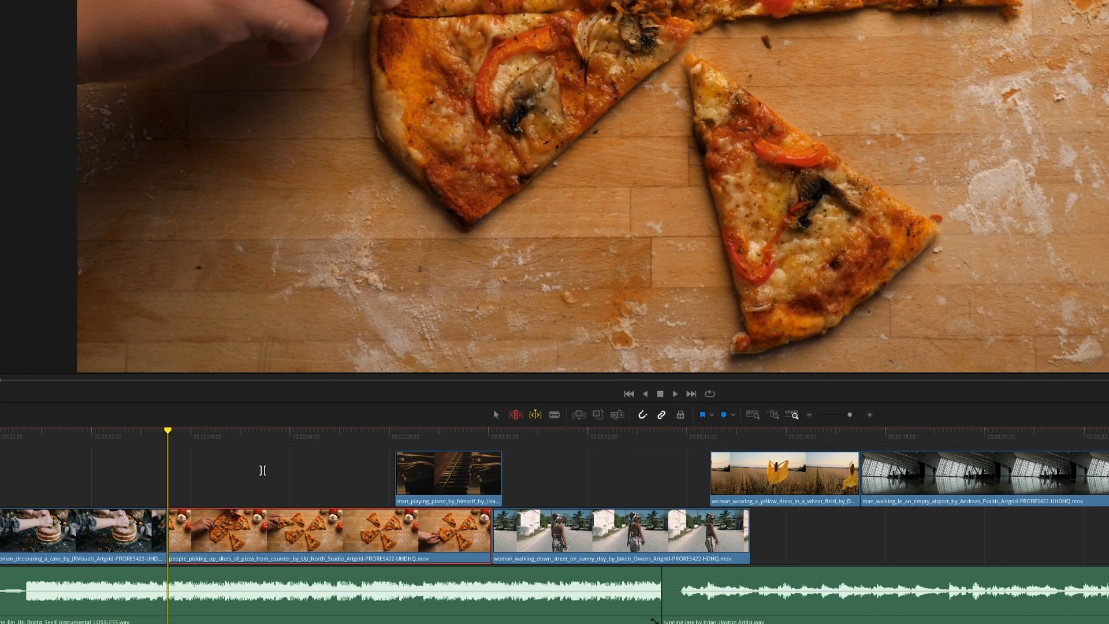
left_click_drag(263, 470, 322, 475)
left_click(453, 473)
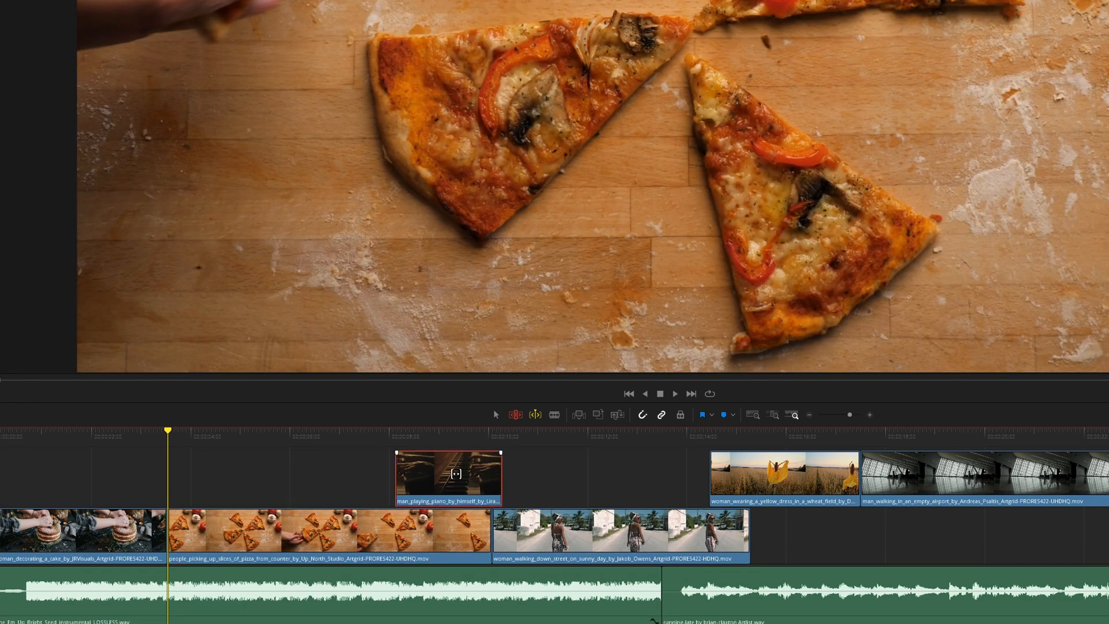
left_click(567, 536)
left_click(435, 474)
Select the edit point between the yellow-dress and airport clips and dynamically roll it back and forth, stopping at an earlier point.
left_click_drag(847, 548, 914, 469)
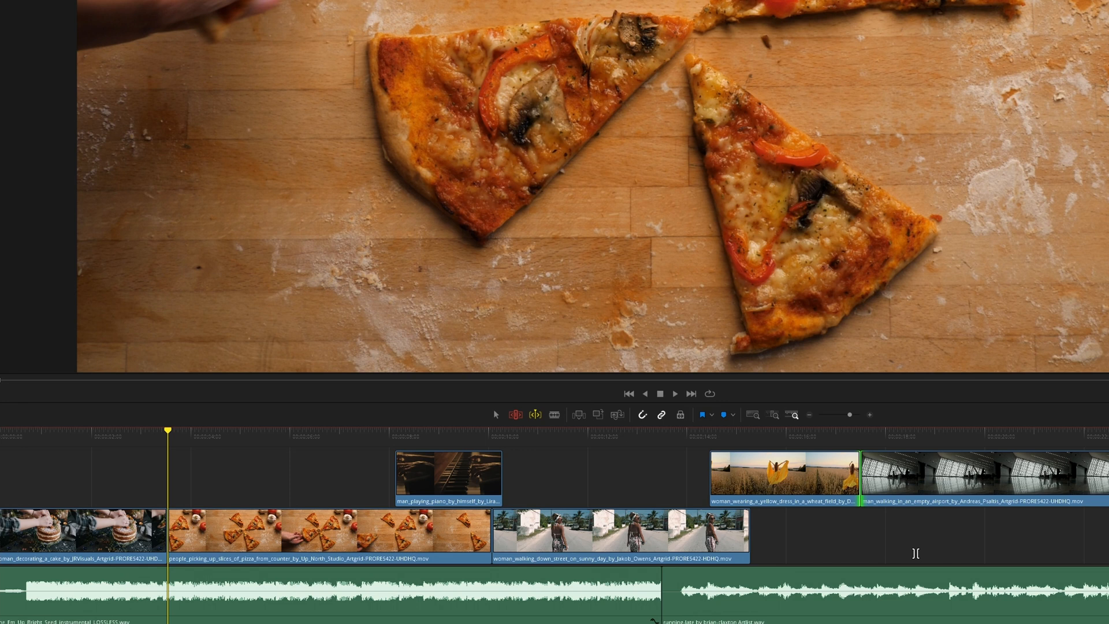
key("l")
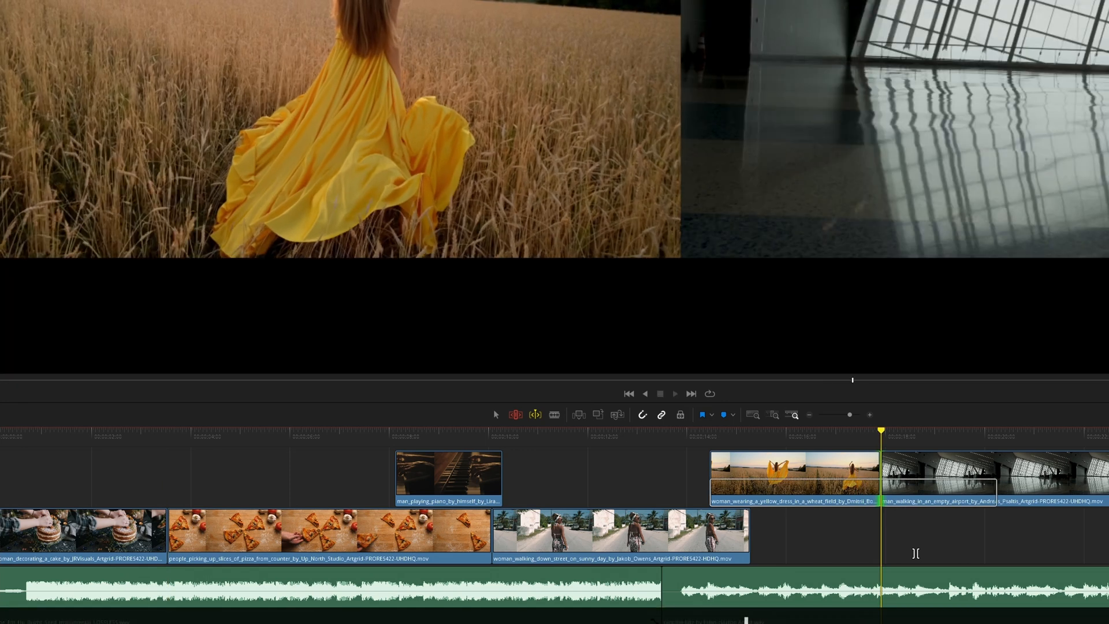
key("j")
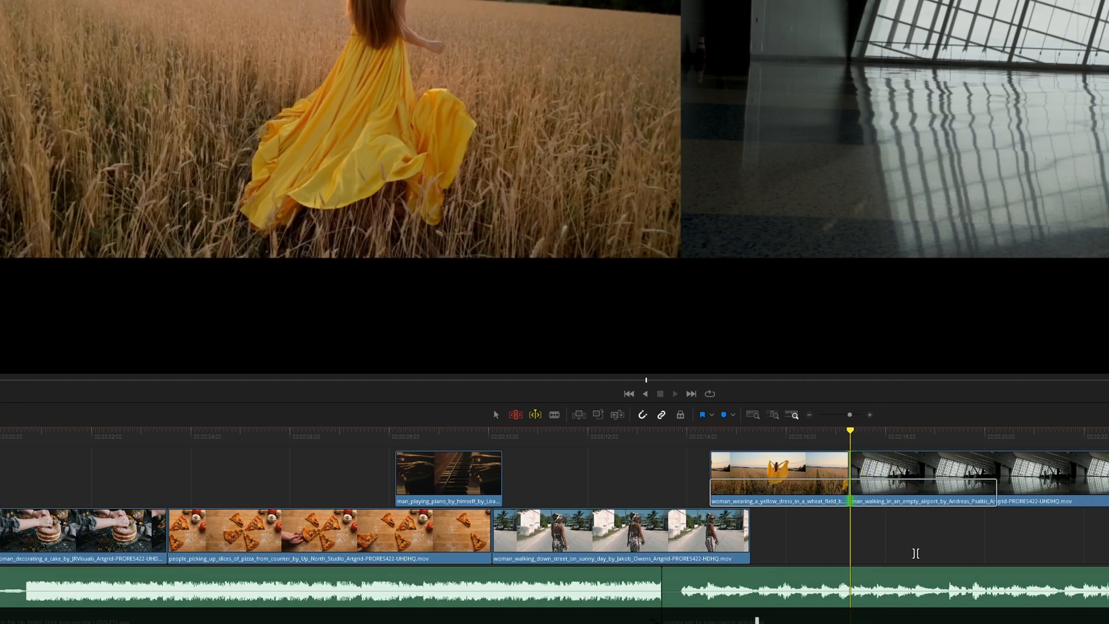
key("l")
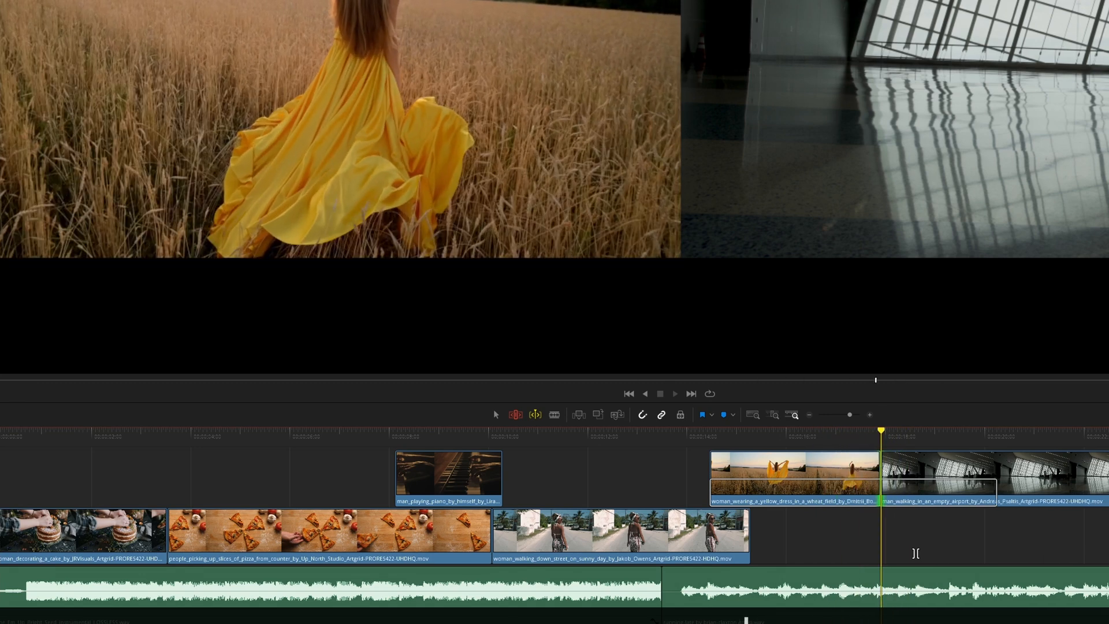
key("j")
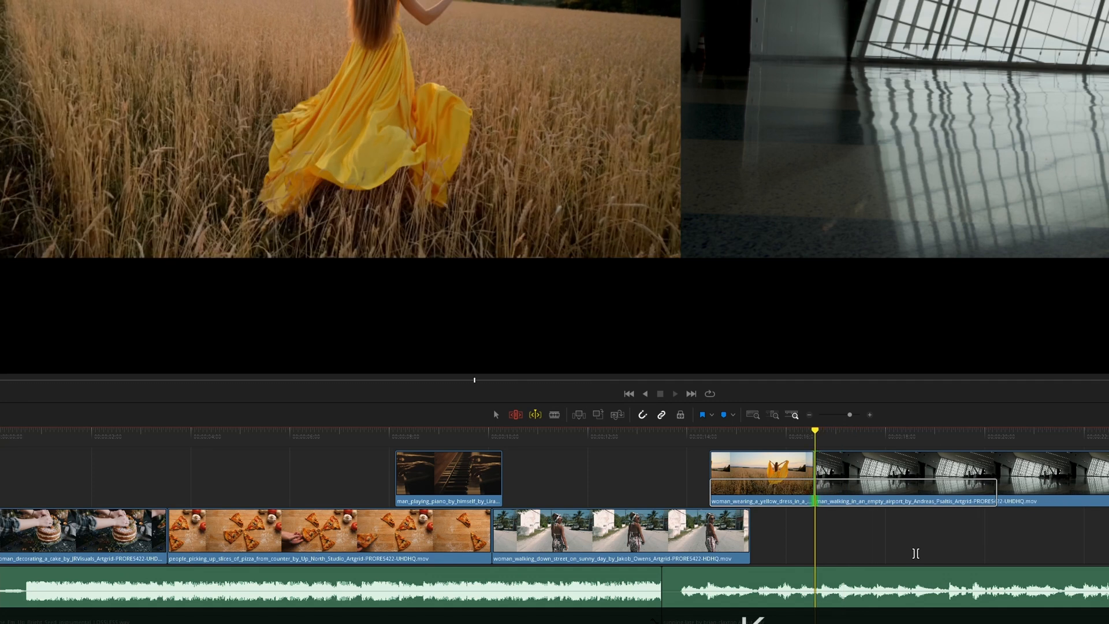
key("k")
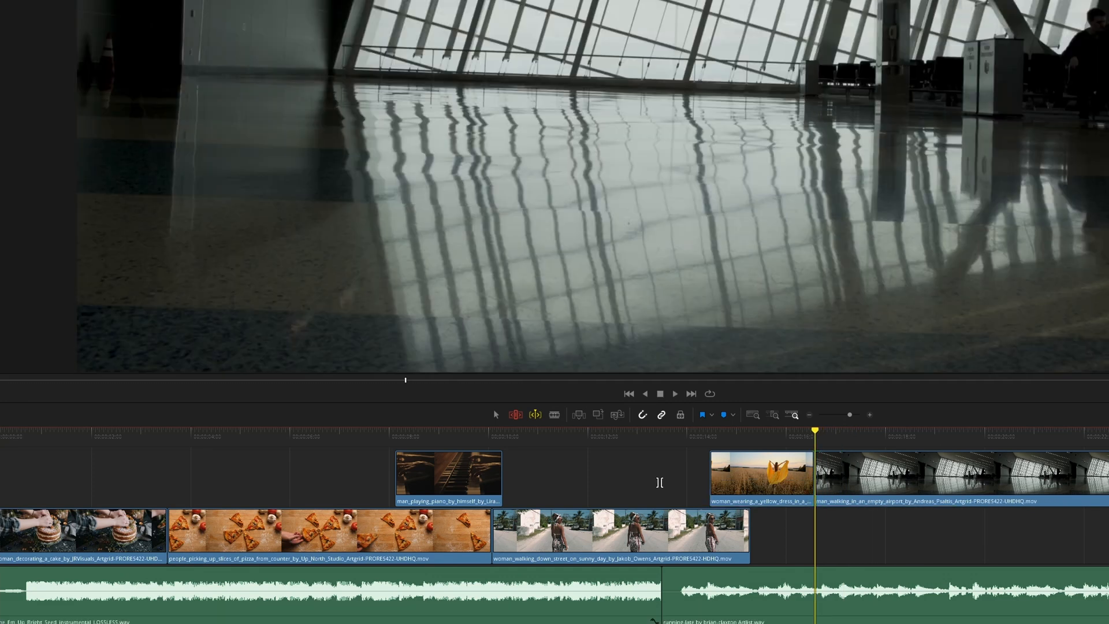
Select the yellow-dress clip's start and the street clip's end together and dynamically trim both to earlier points.
left_click_drag(673, 475, 784, 545)
key("j")
key("l")
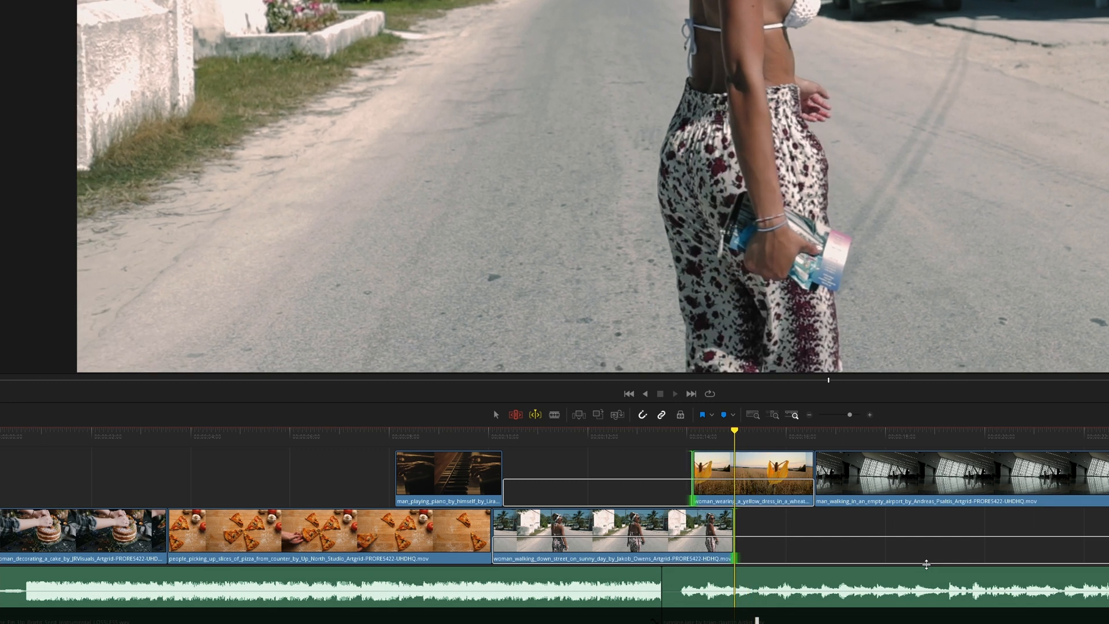
key("j")
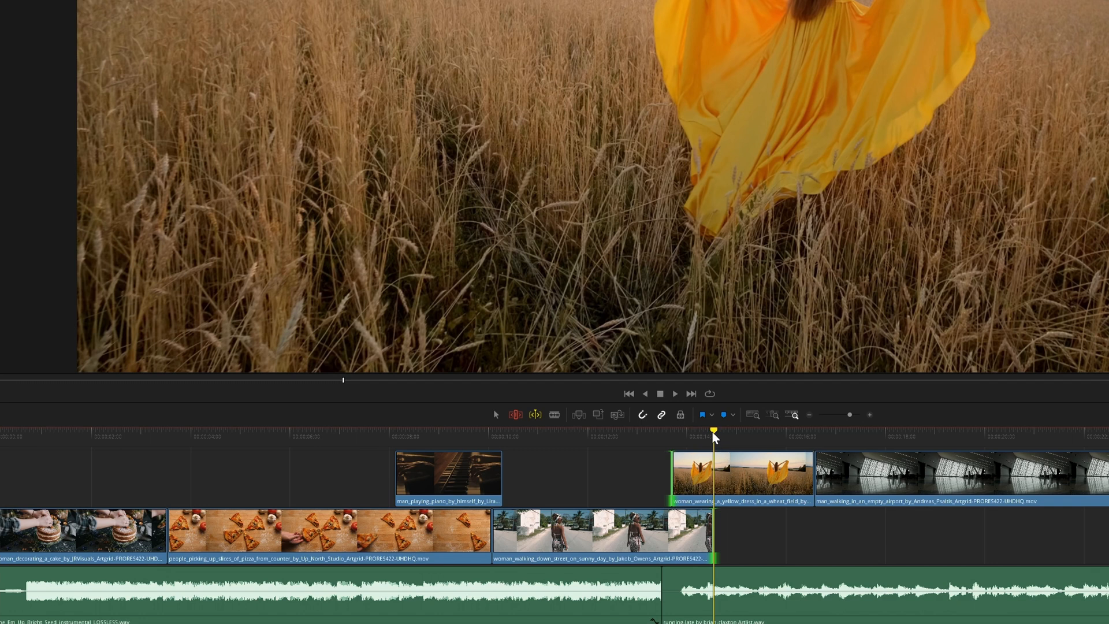
Move the playhead to the yellow-dress clip's start and dynamically trim both selected edit points back and forth, ending slightly later.
left_click_drag(715, 437, 676, 442)
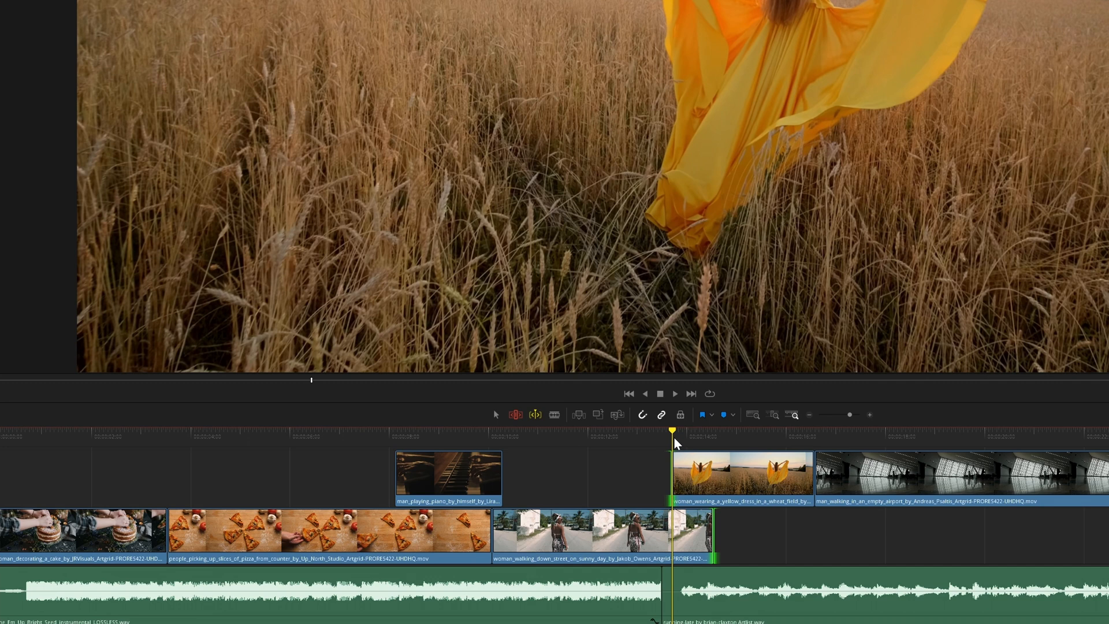
key("j")
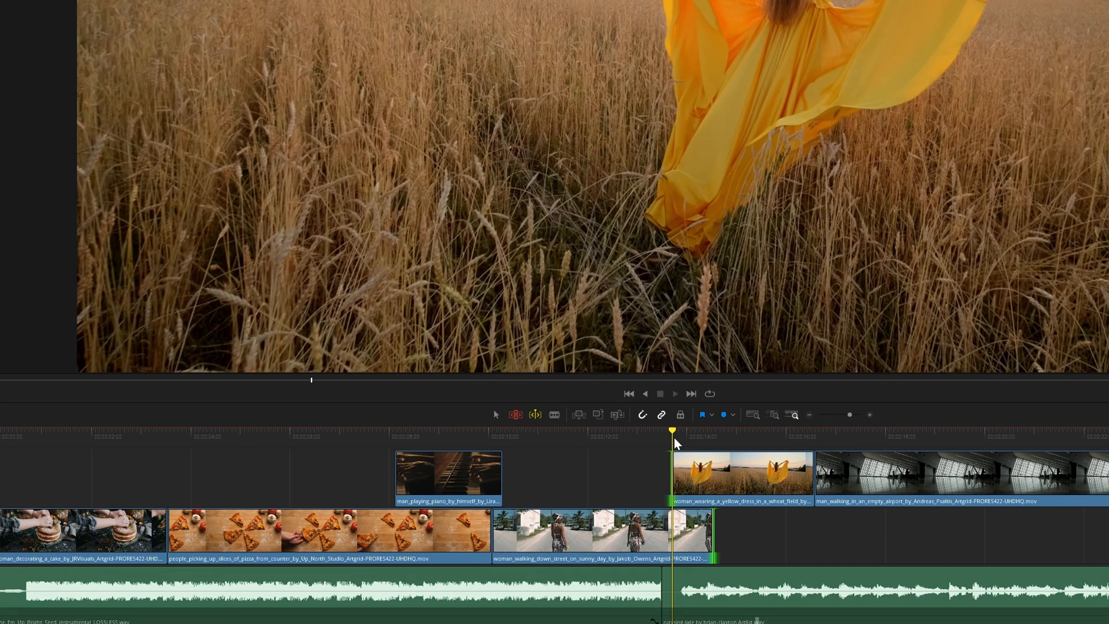
key("l")
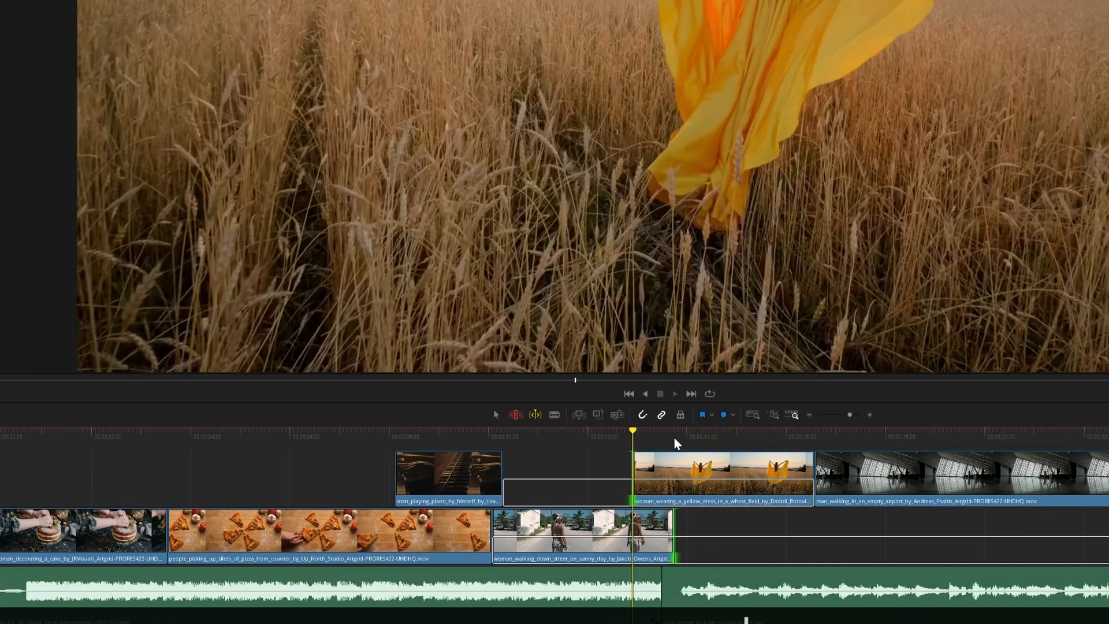
key("k")
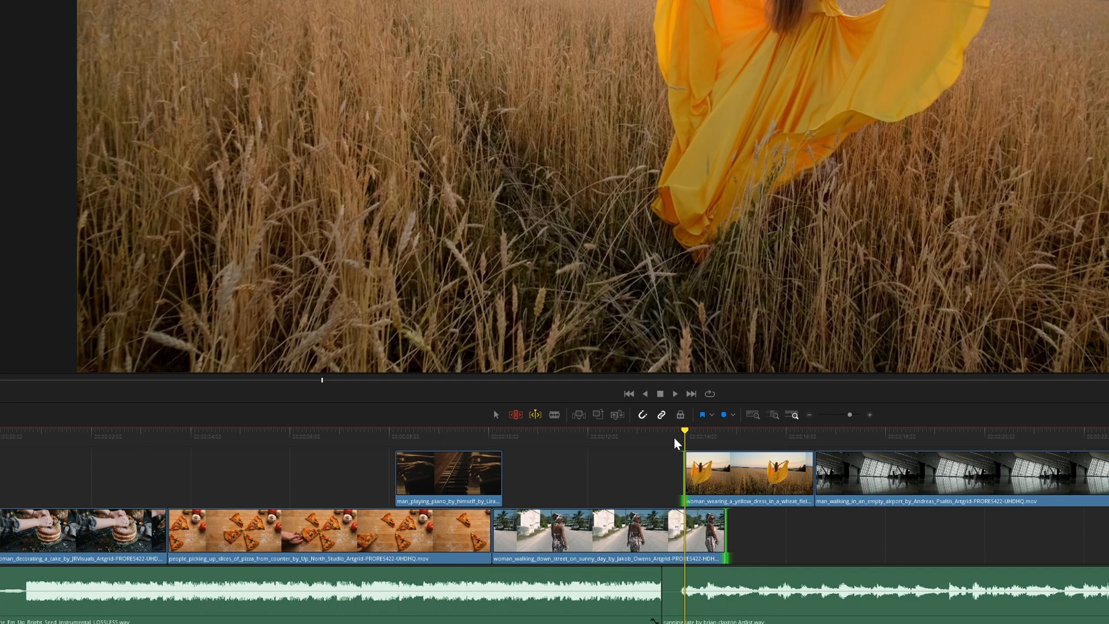
Box-select the yellow-dress/airport edit point, and separately the dress clip's start with the street clip's end, clearing each selection.
left_click(939, 548)
left_click(814, 477)
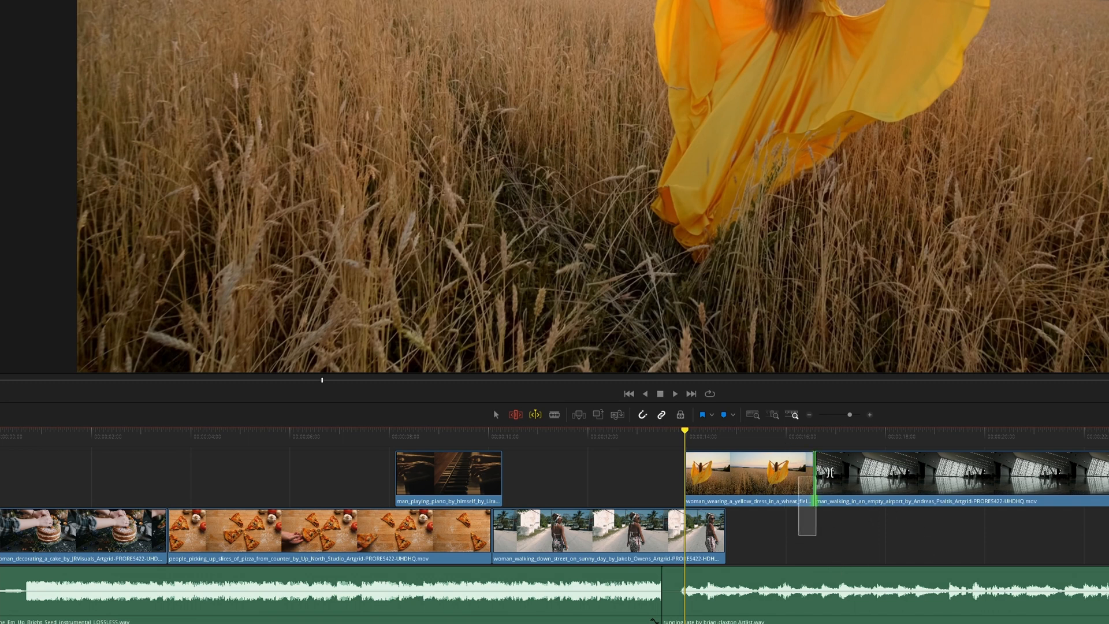
left_click(817, 549)
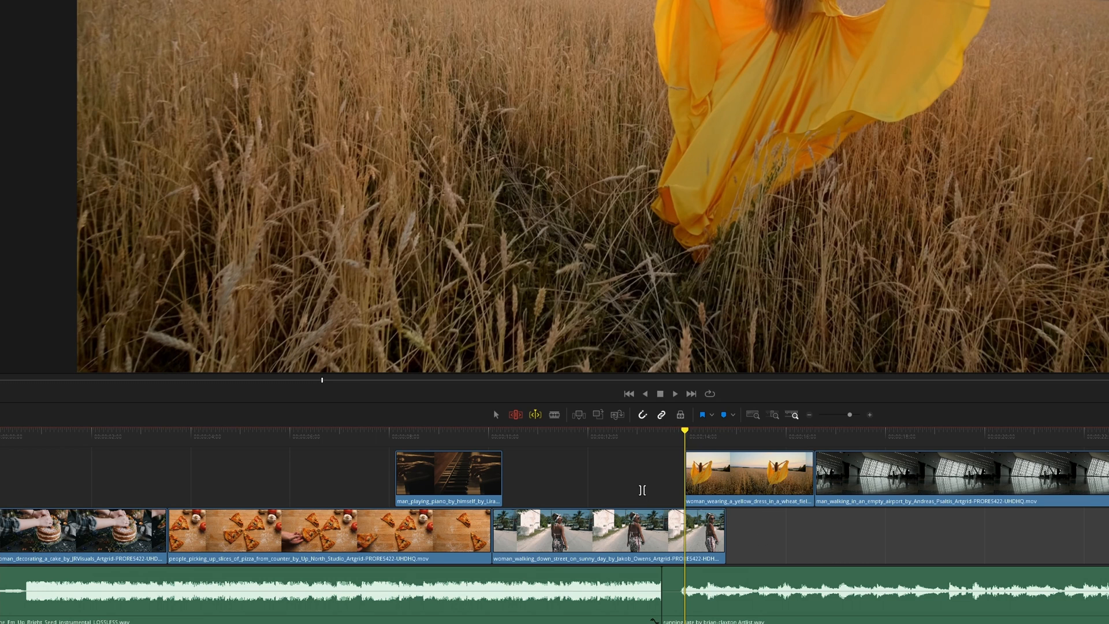
left_click_drag(661, 470, 768, 525)
left_click(819, 539)
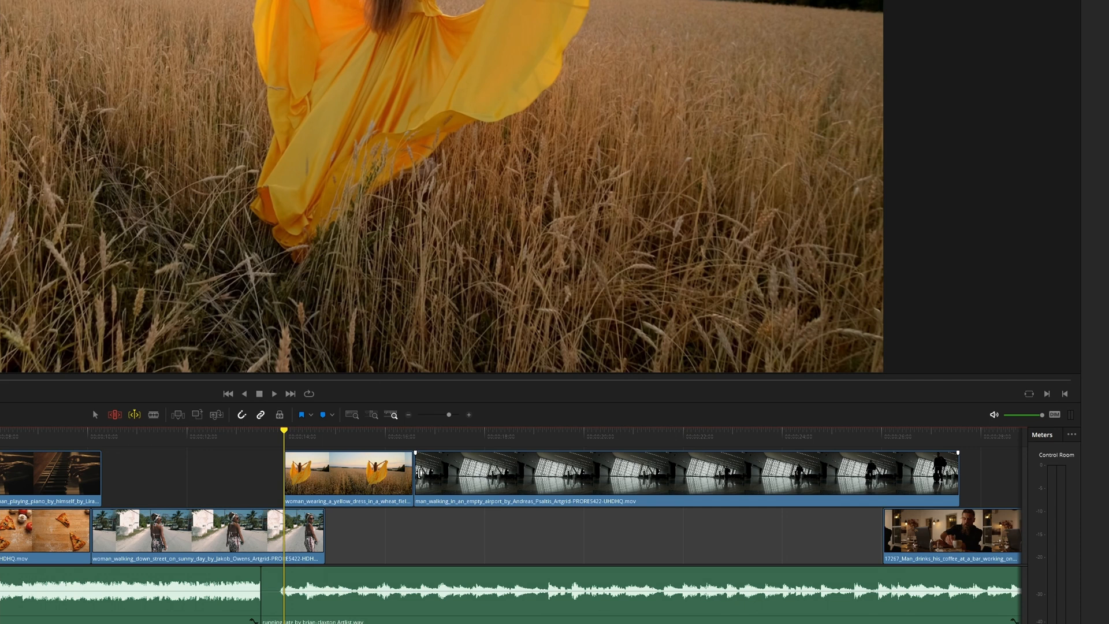
Select the start edit points of the airport clip on Video 2 and the coffee-bar clip on Video 1 together.
left_click(419, 472)
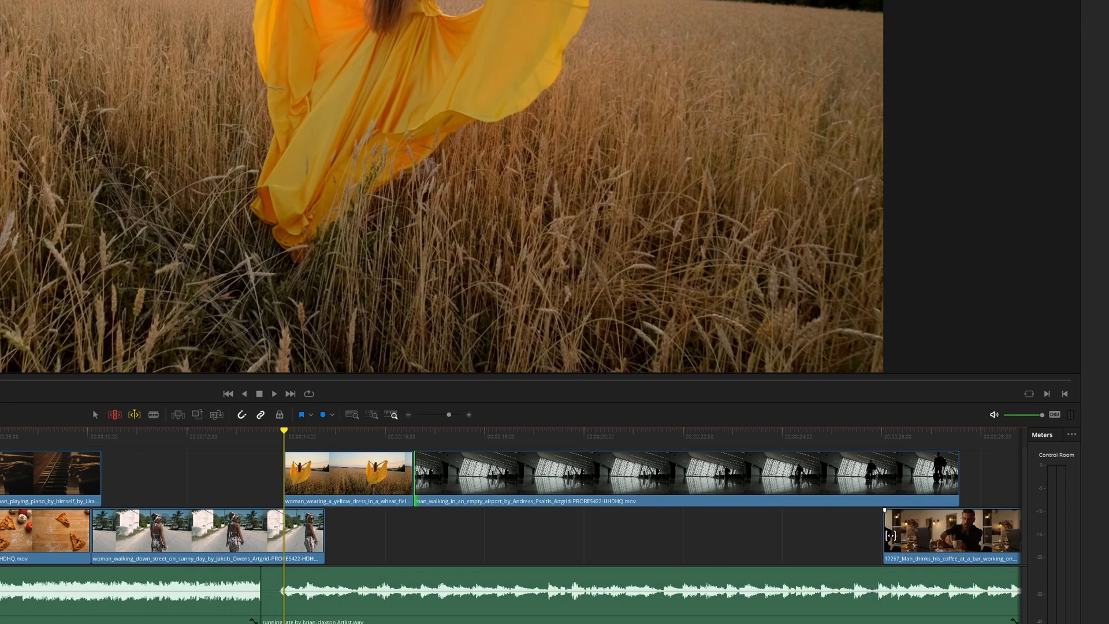
key("ctrl")
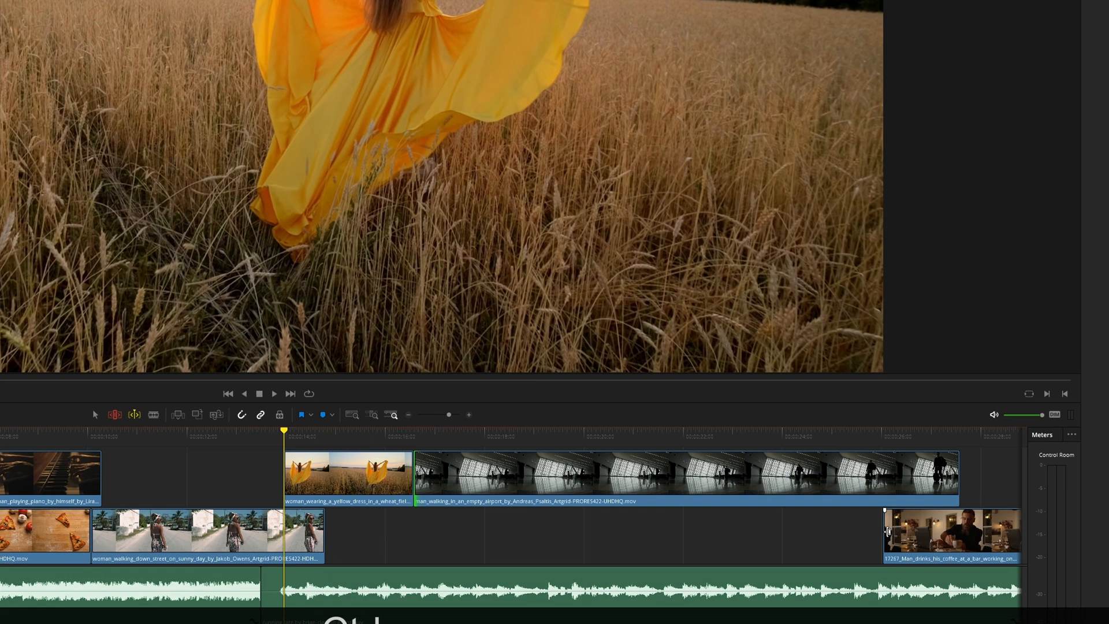
left_click(888, 531, "ctrl")
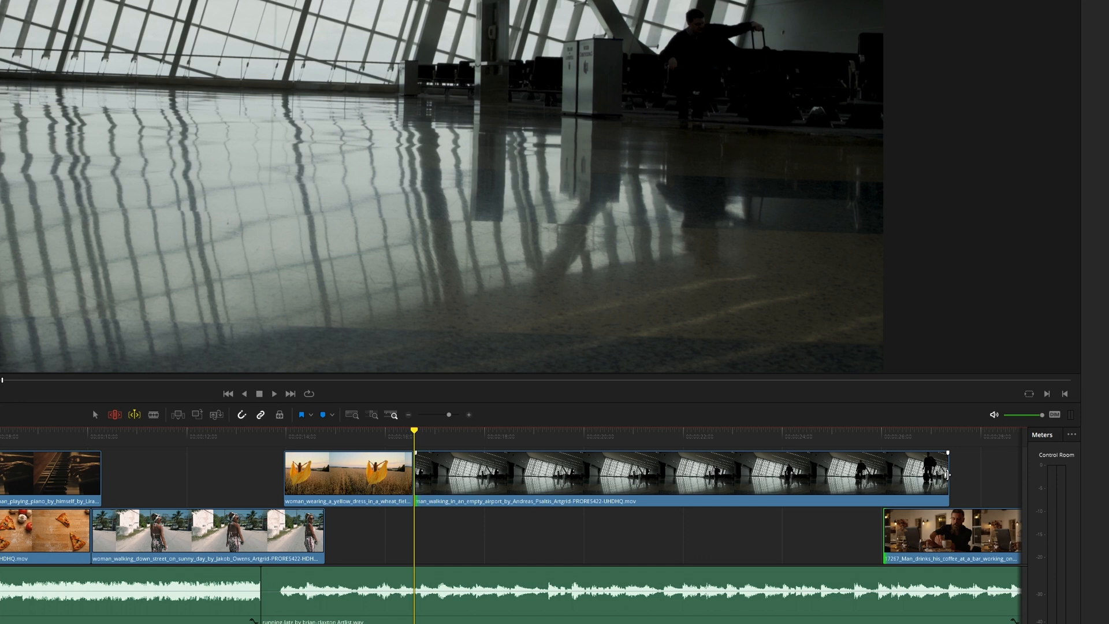
Add the airport clip's end to the selected edit points and dynamically trim all three back and forth, ending at an earlier point.
left_click(947, 473, "ctrl")
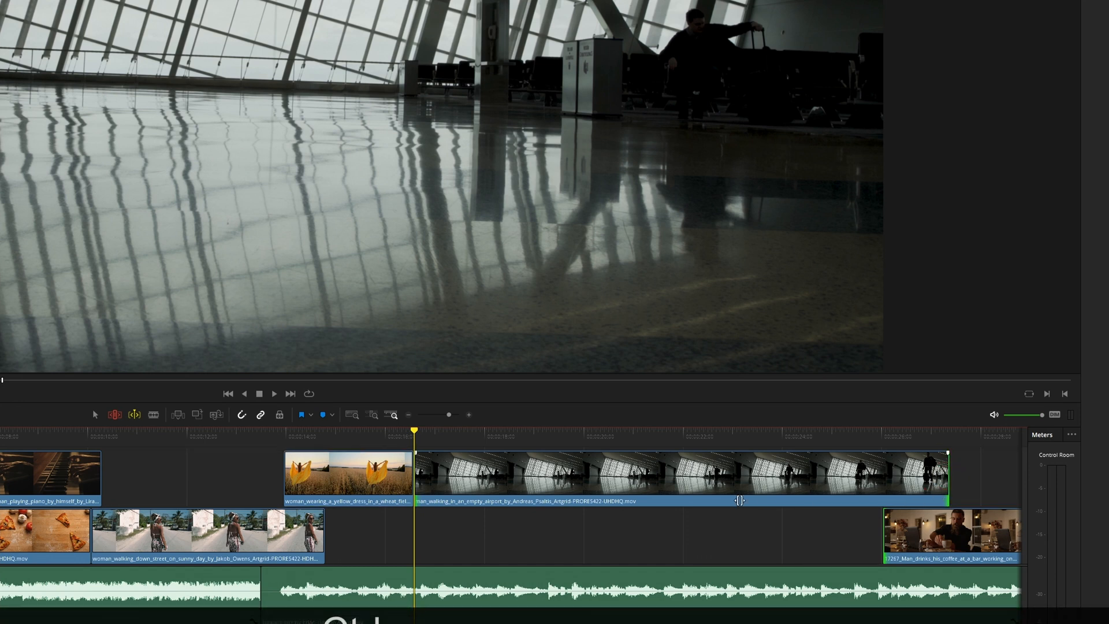
key("l")
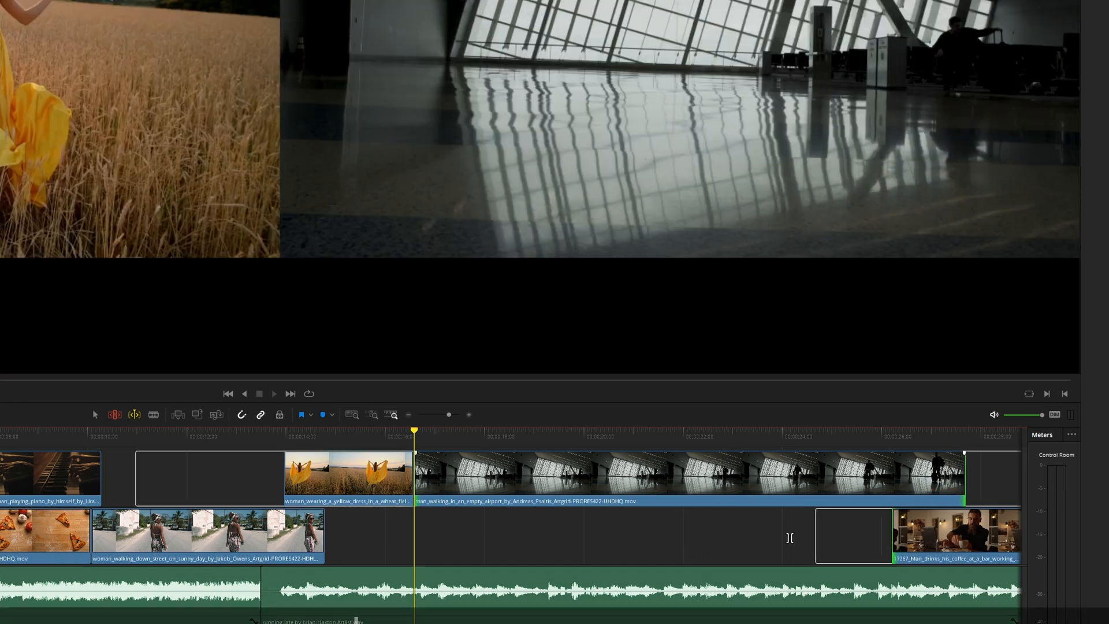
key("j")
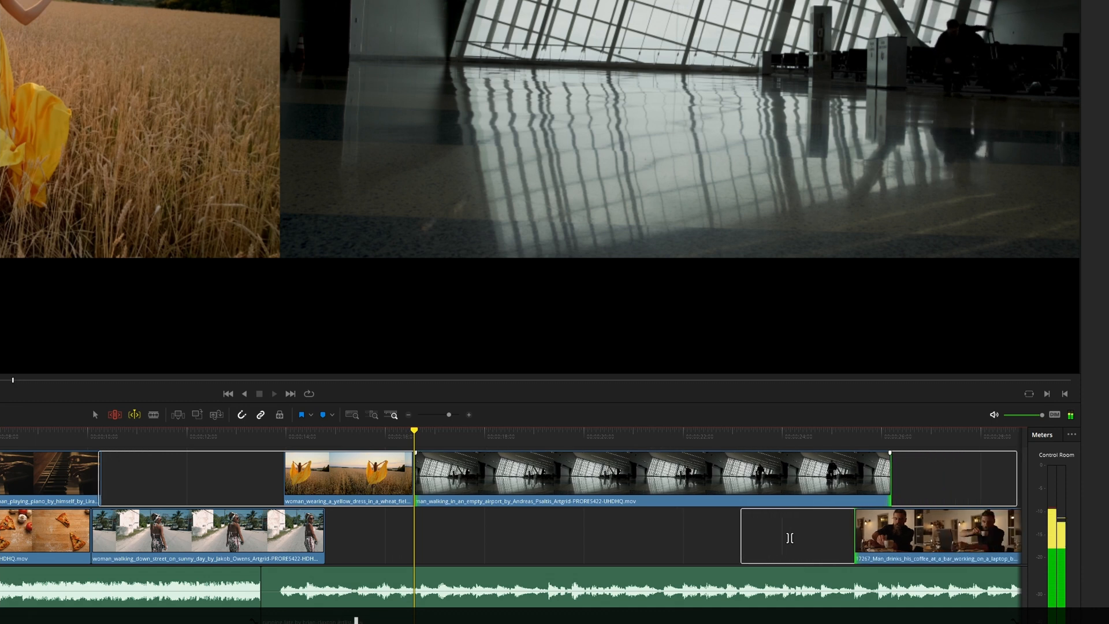
key("l")
key("j")
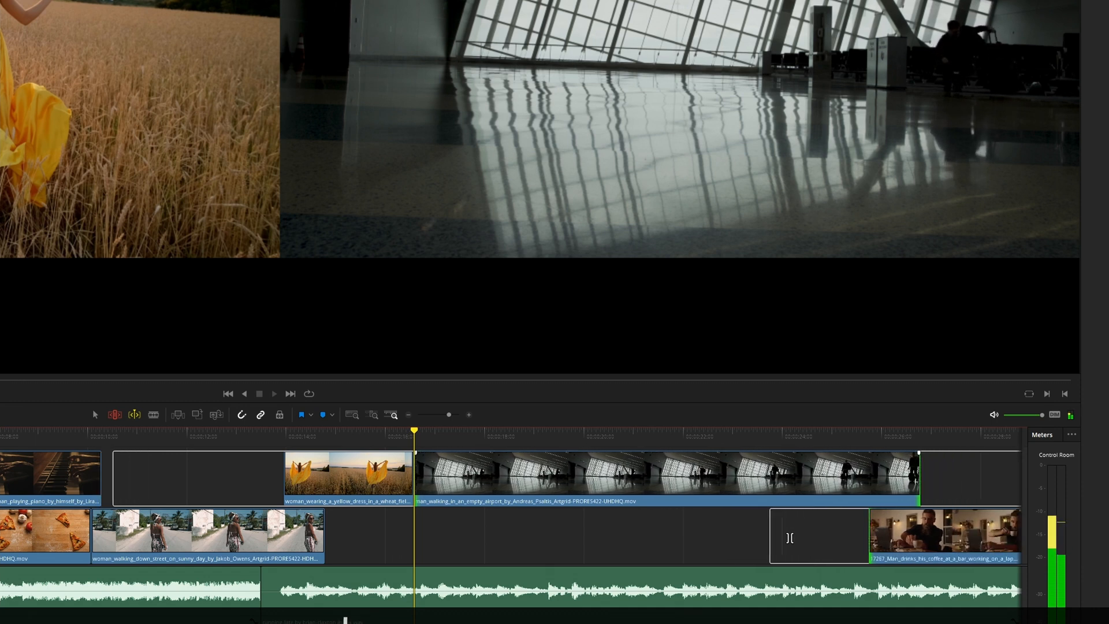
key("k")
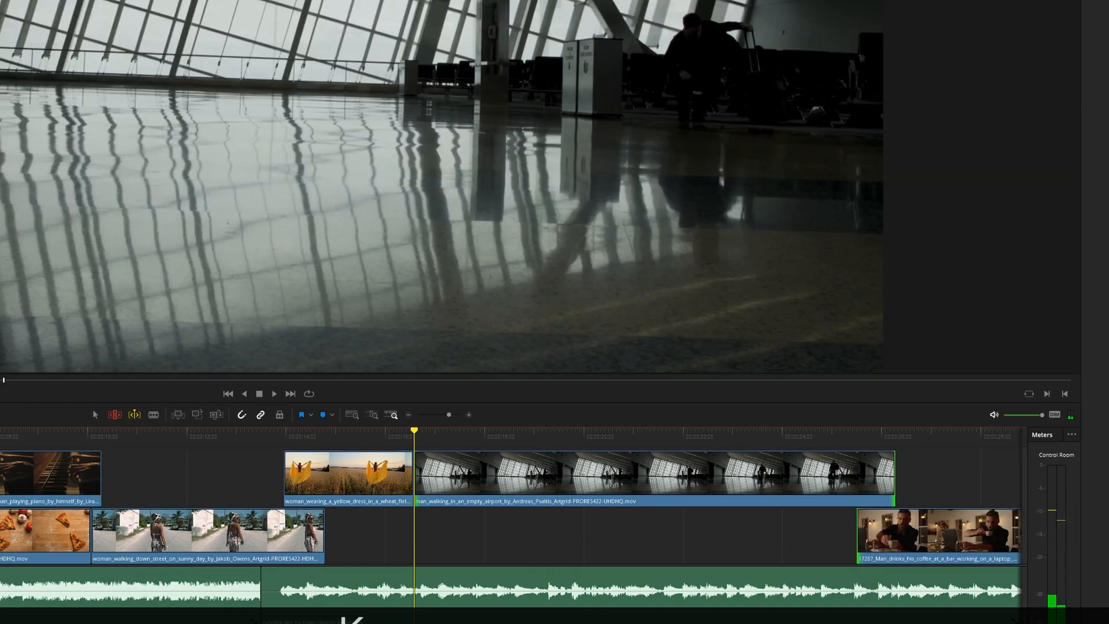
Dynamically trim the selected edit points of the airport and coffee-bar clips to a later position.
scroll(511, 508, "right", 5)
key("l")
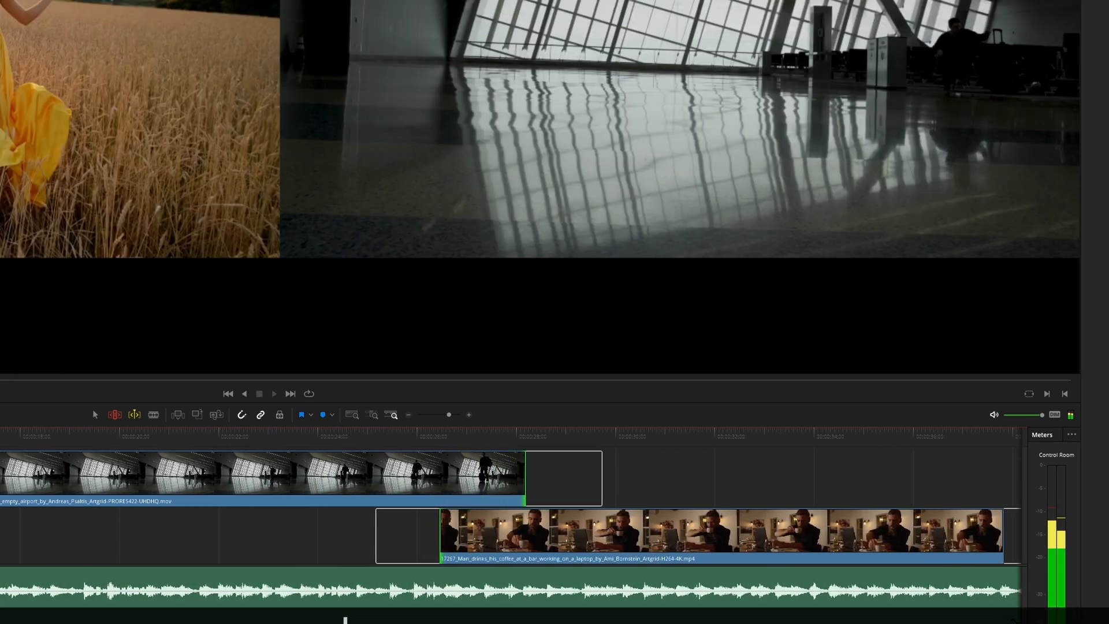
key("k")
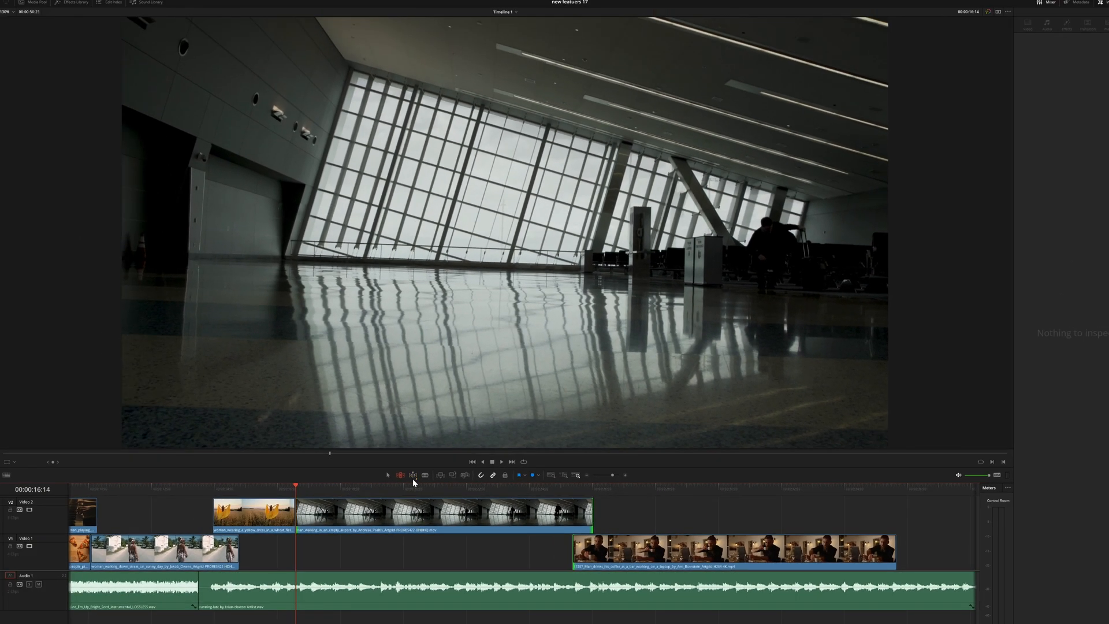
Turn off Dynamic Trim, slip the airport and coffee-bar clips together in both directions, and clear the selection.
left_click(412, 477)
mouse_move(507, 517)
left_mouse_down()
mouse_move(490, 516)
mouse_move(530, 514)
mouse_move(485, 524)
mouse_move(501, 517)
left_mouse_up()
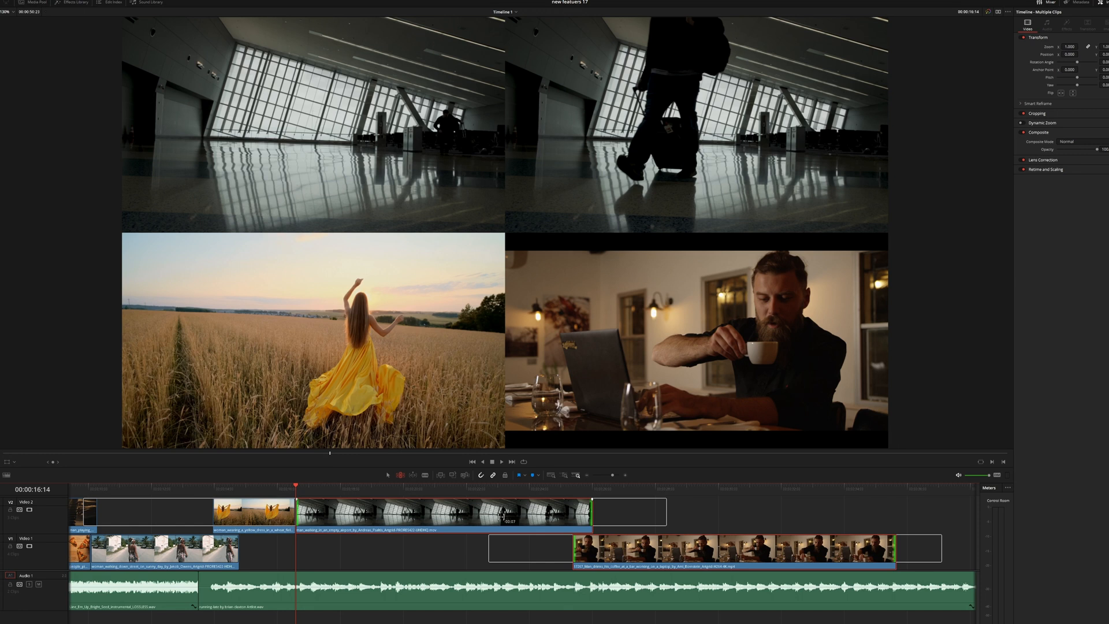
left_click_drag(501, 516, 526, 523)
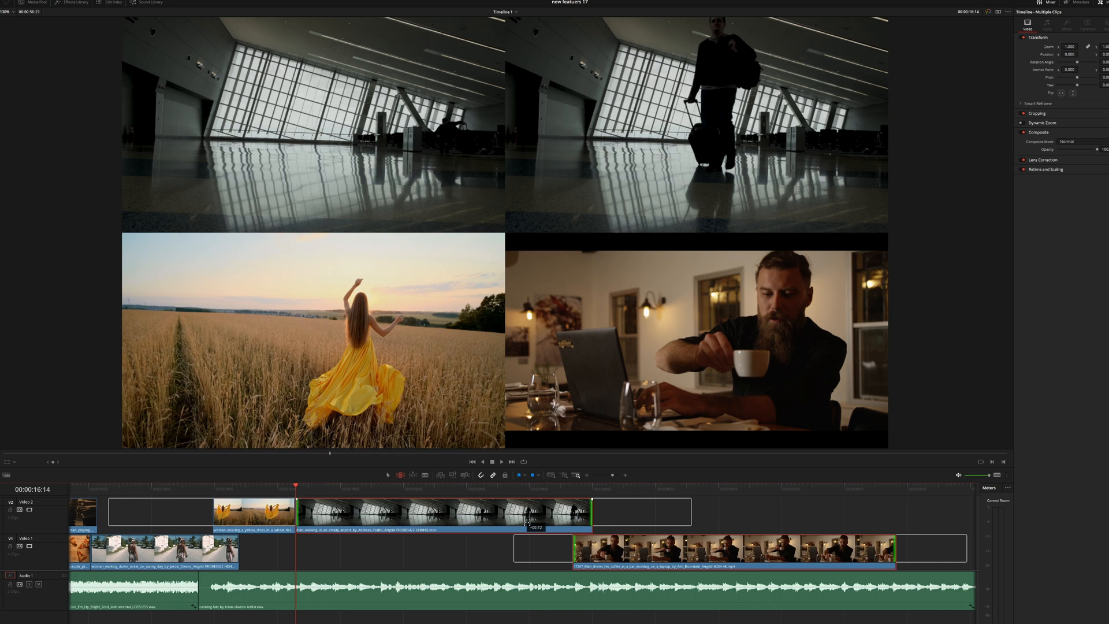
left_click_drag(527, 522, 527, 523)
left_click(385, 550)
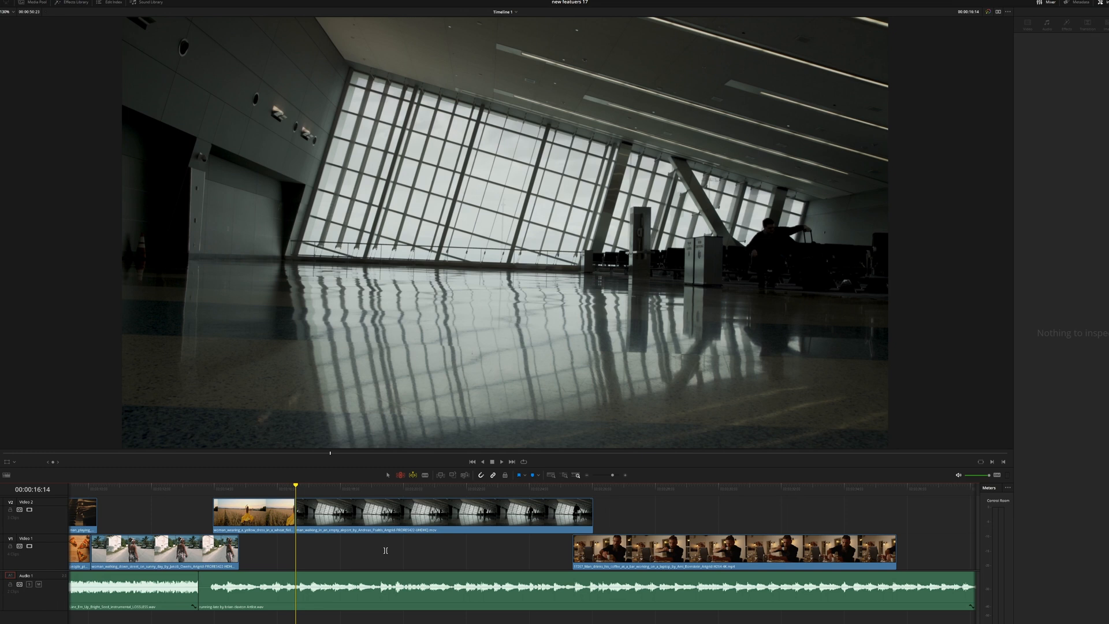
With Selection mode active, play the airport clip forward, in reverse and at double speed, stopping about halfway through it.
left_click(388, 476)
key("l")
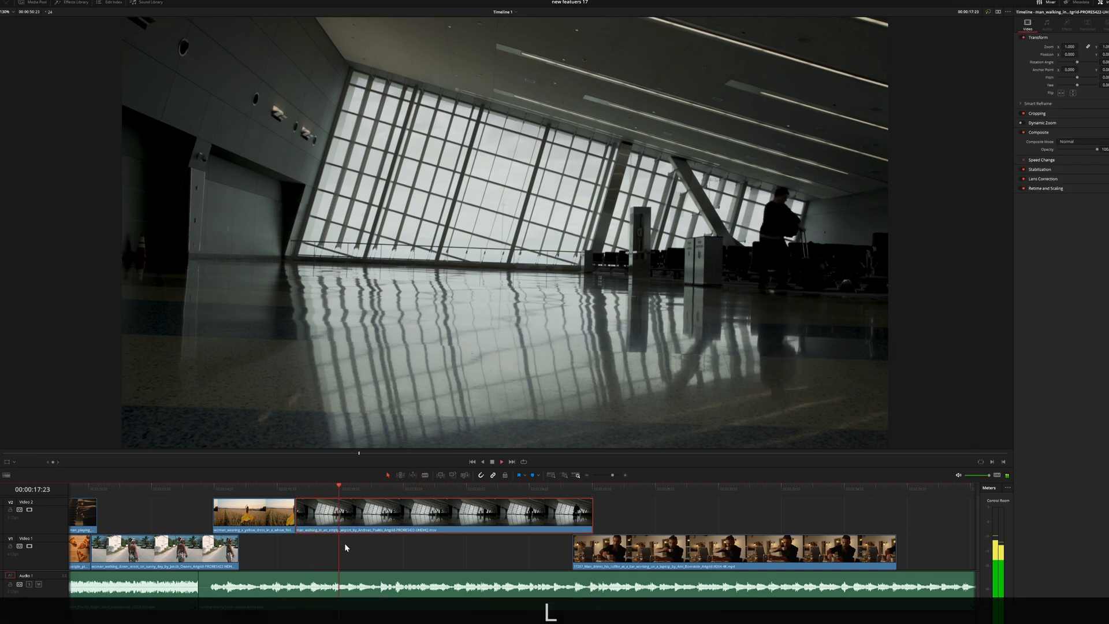
key("k")
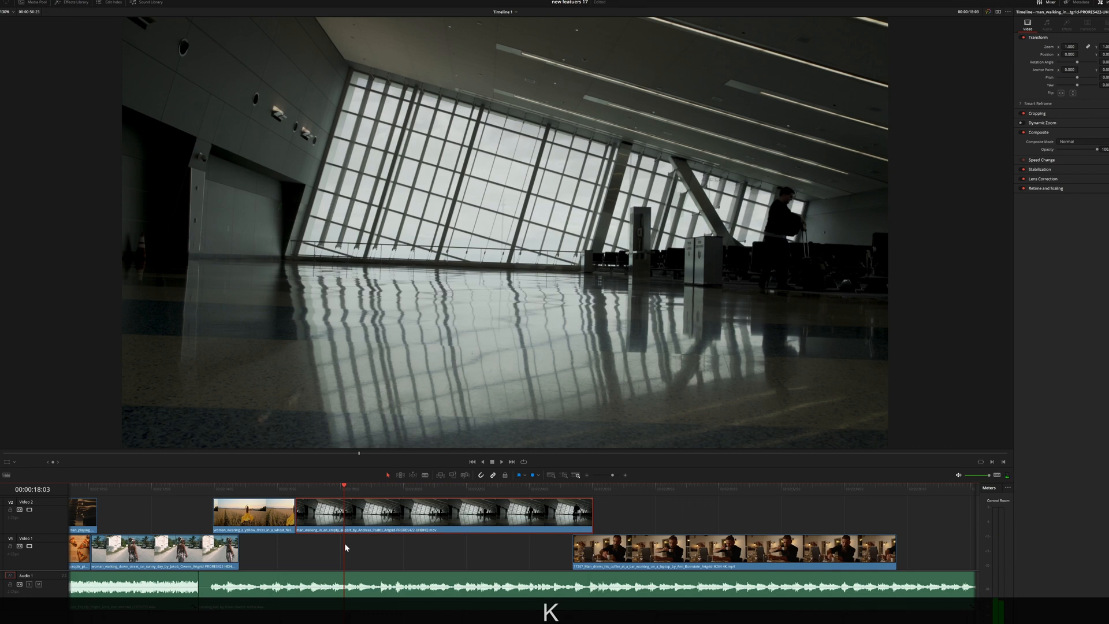
key("j")
key("k")
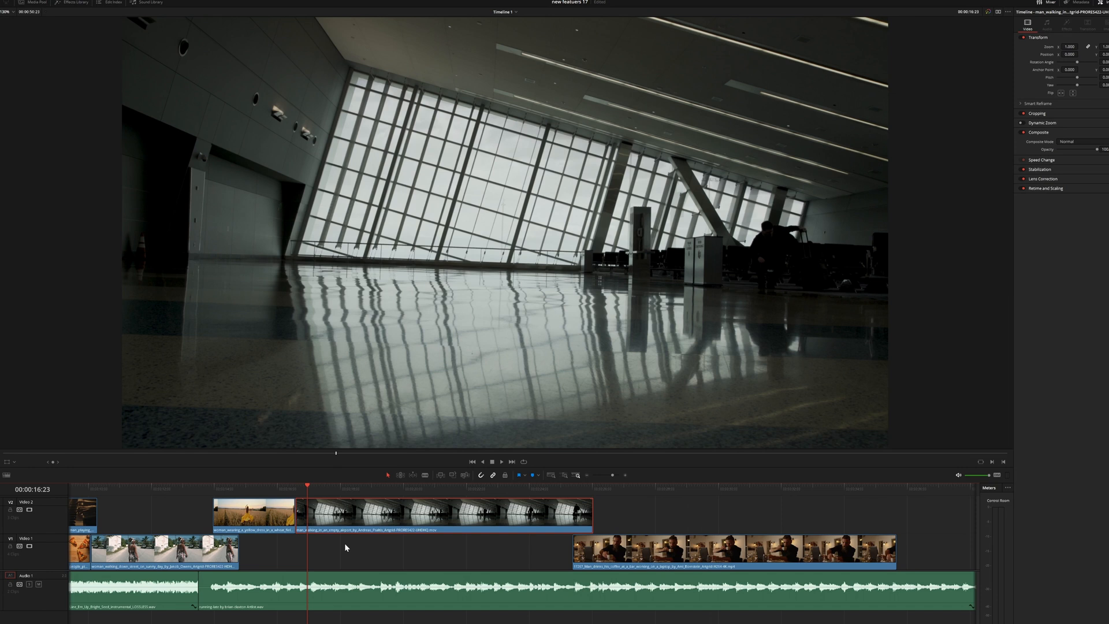
key("l")
key("l")
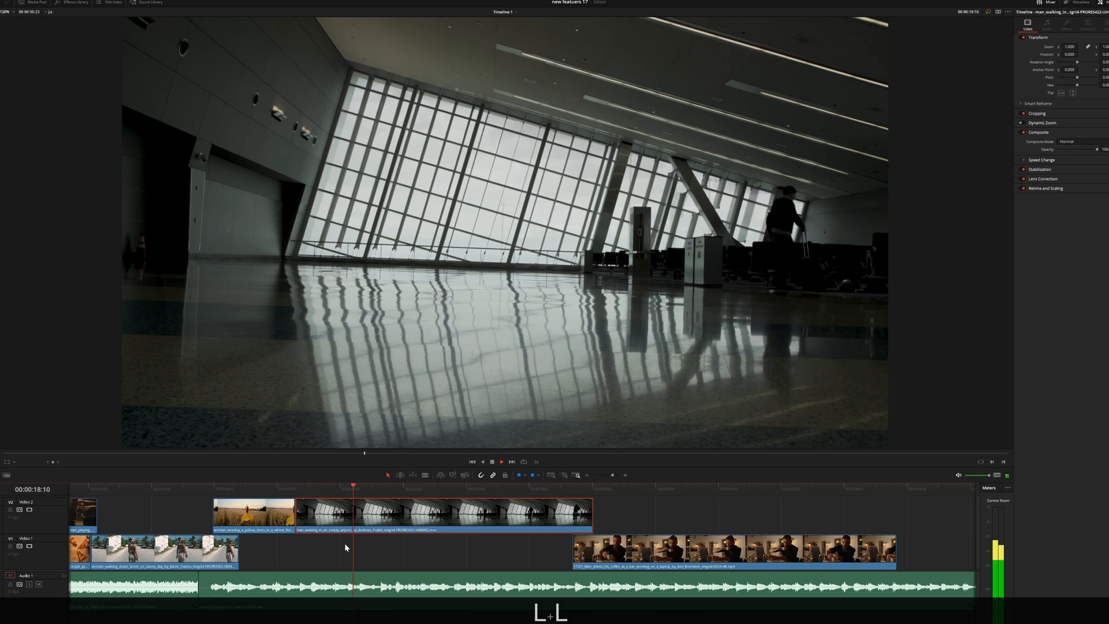
key("k")
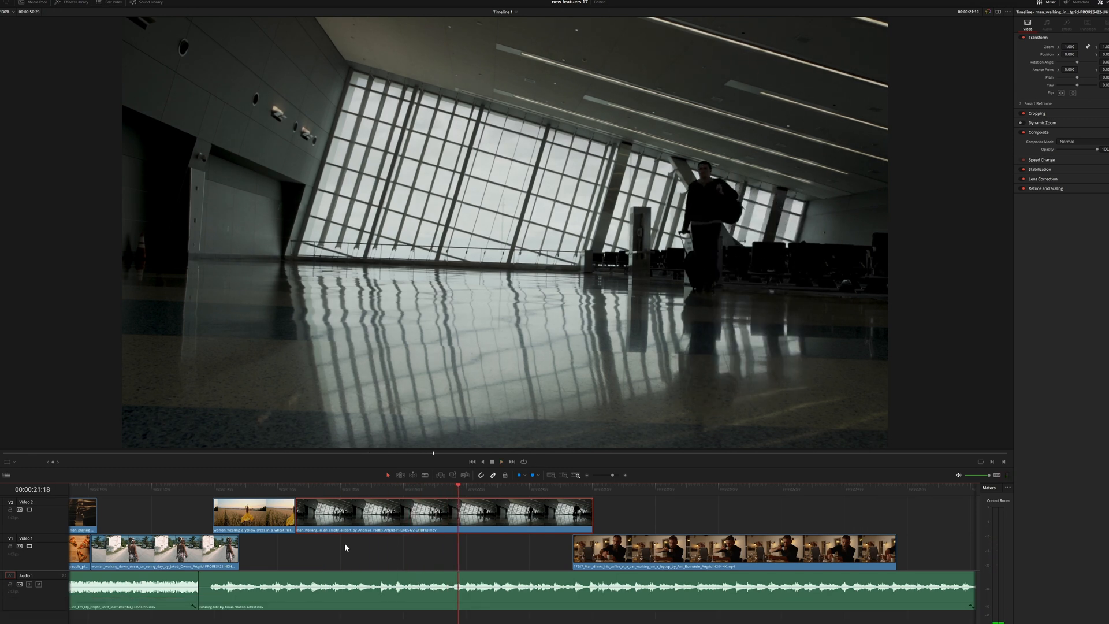
Return the playhead to the airport clip's start and dynamically slip that clip in Trim Edit mode.
key("t")
key("Up")
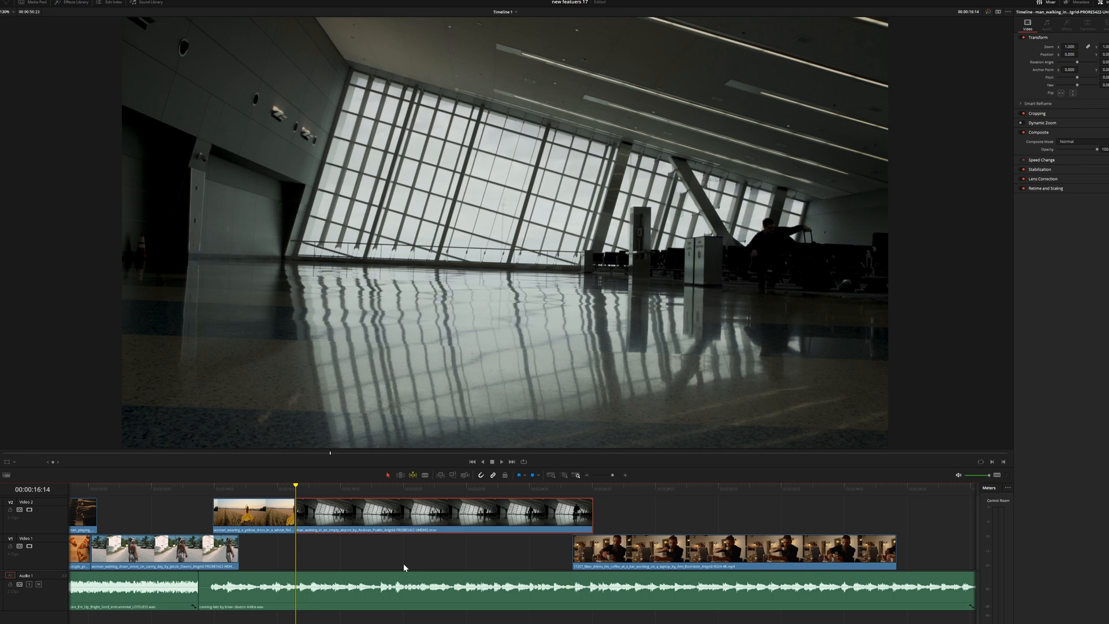
key("t")
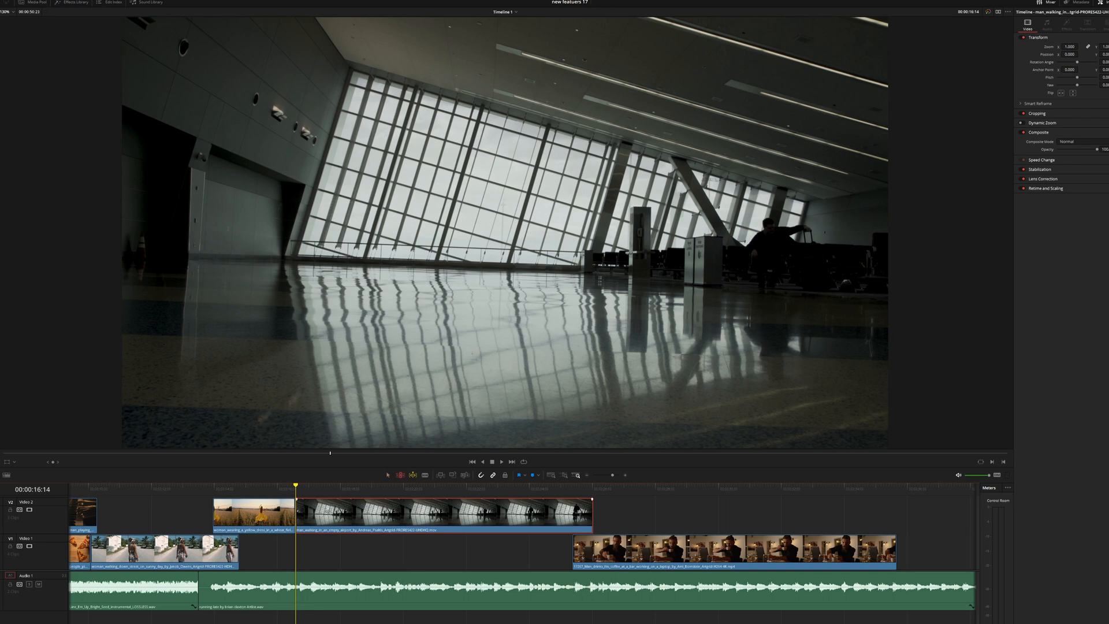
key("l")
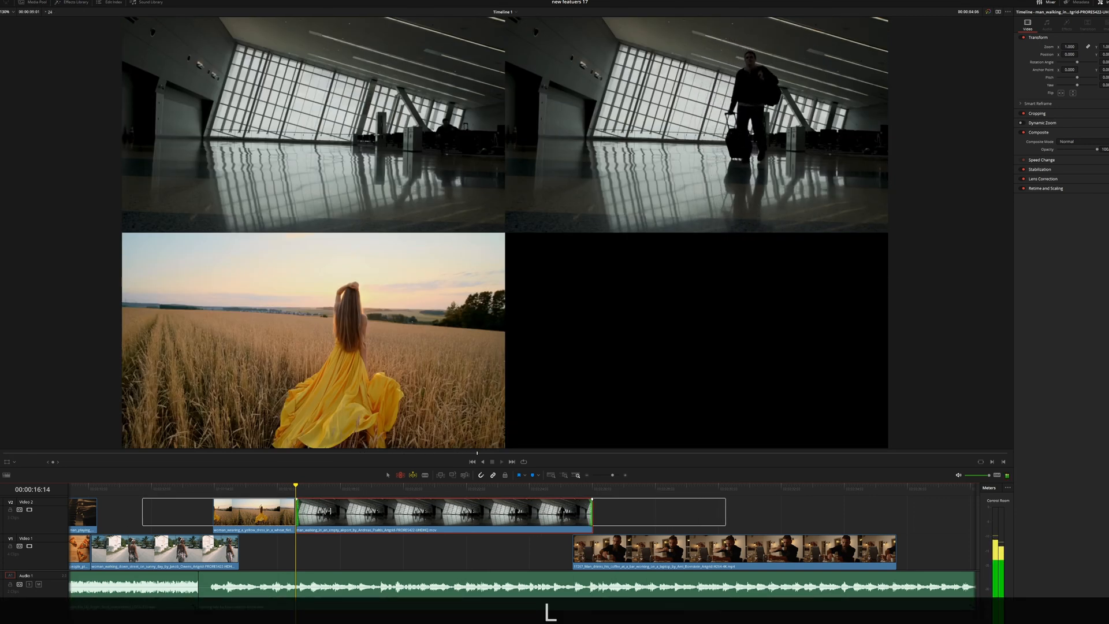
key("k")
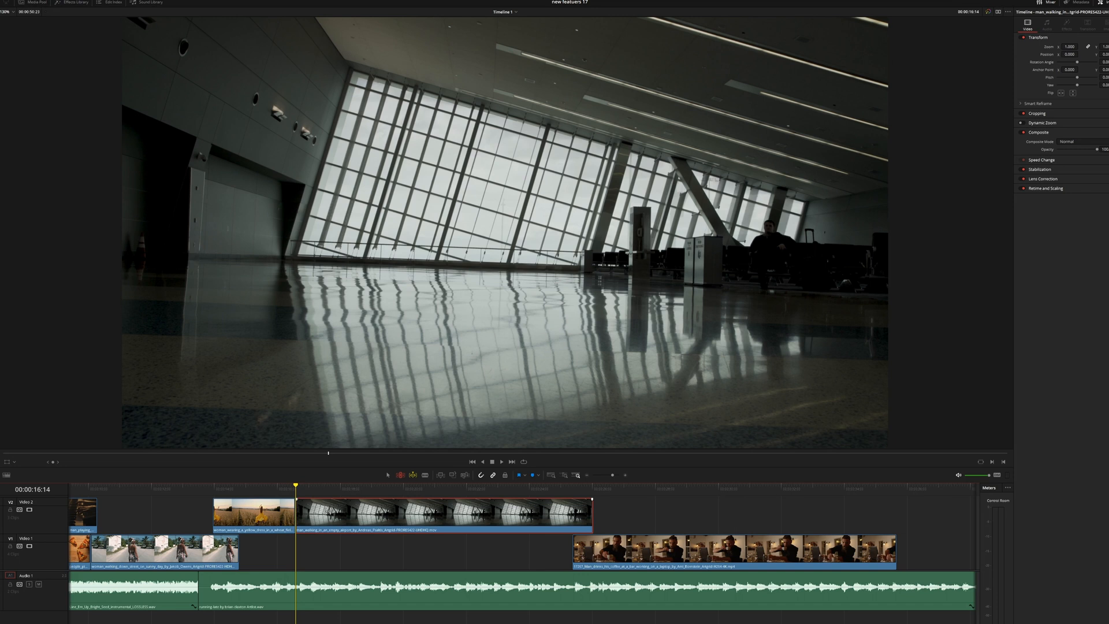
Dynamically slip the airport clip forward one frame at a time.
key("k")
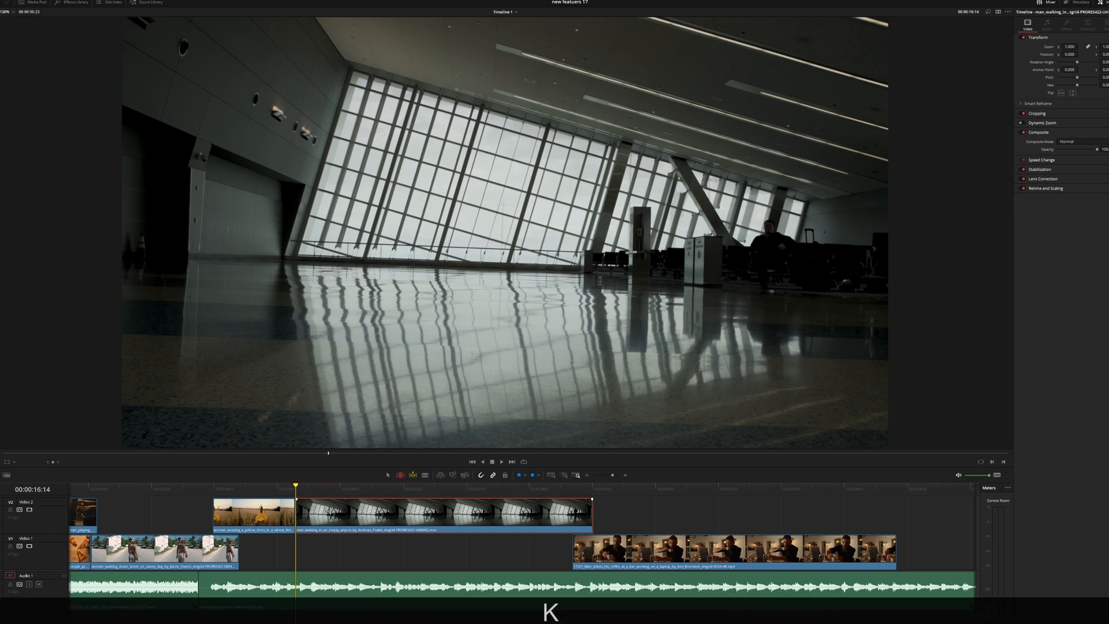
key("l")
key("l")
key("l")
key("l")
key("l")
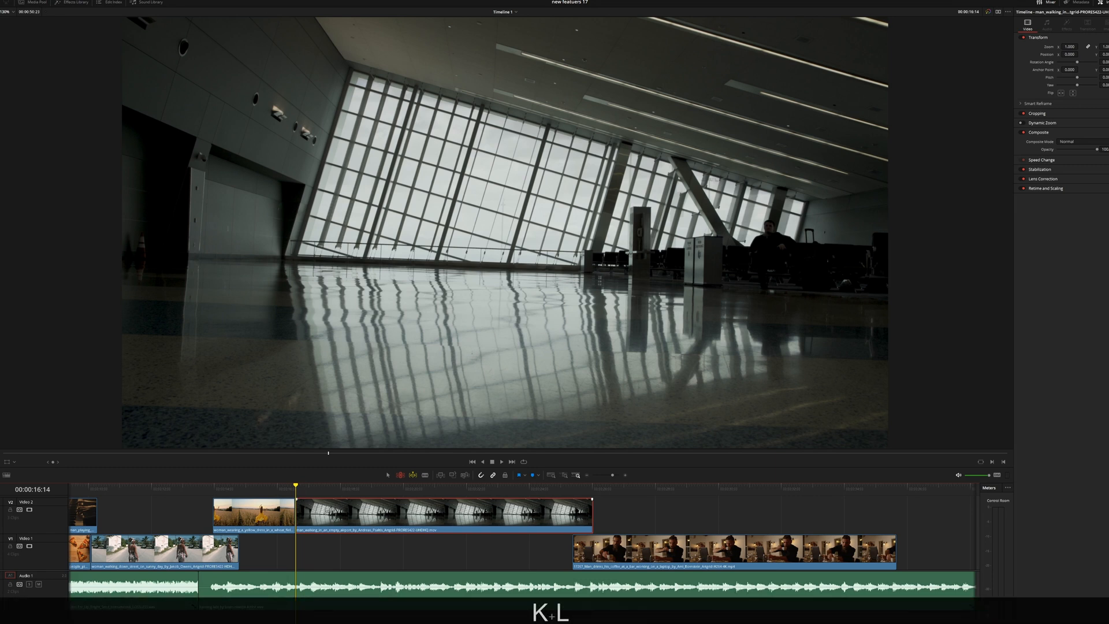
key("l")
key("l")
key("l")
key("l")
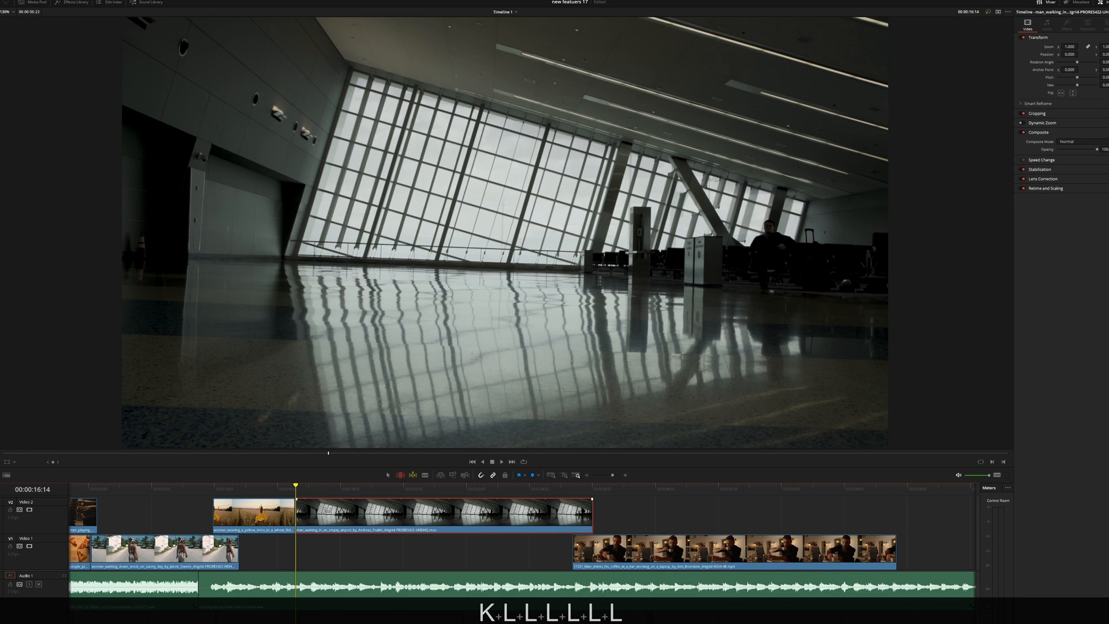
key("l")
key("l")
key("l")
key("l")
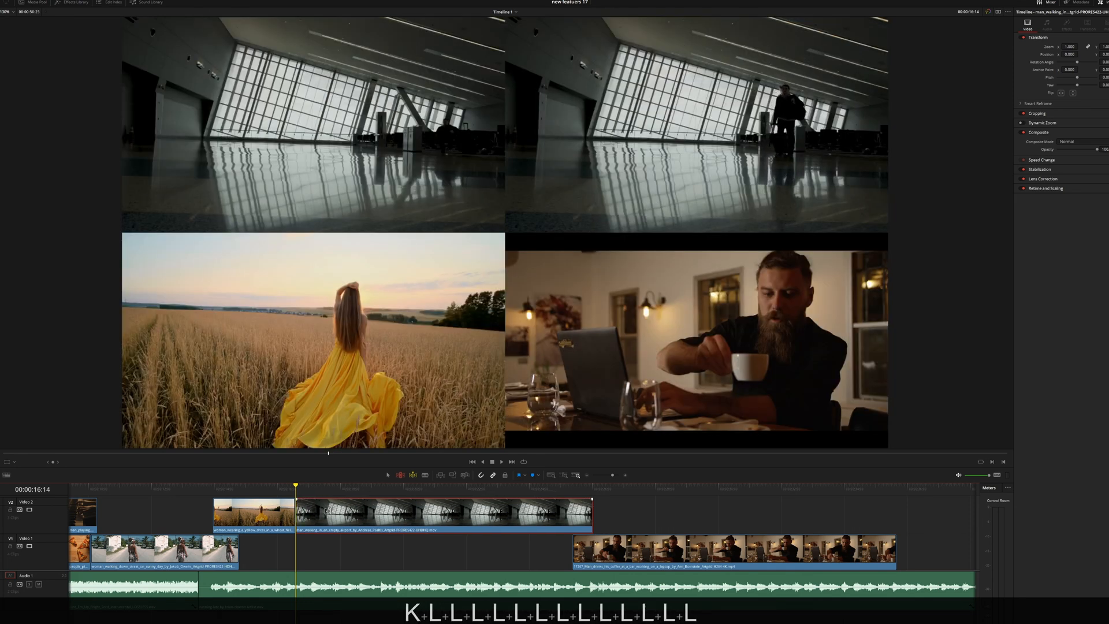
Dynamically slip the airport clip backward one frame at a time.
key("k")
key("j")
key("j")
key("j")
key("j")
key("j")
key("j")
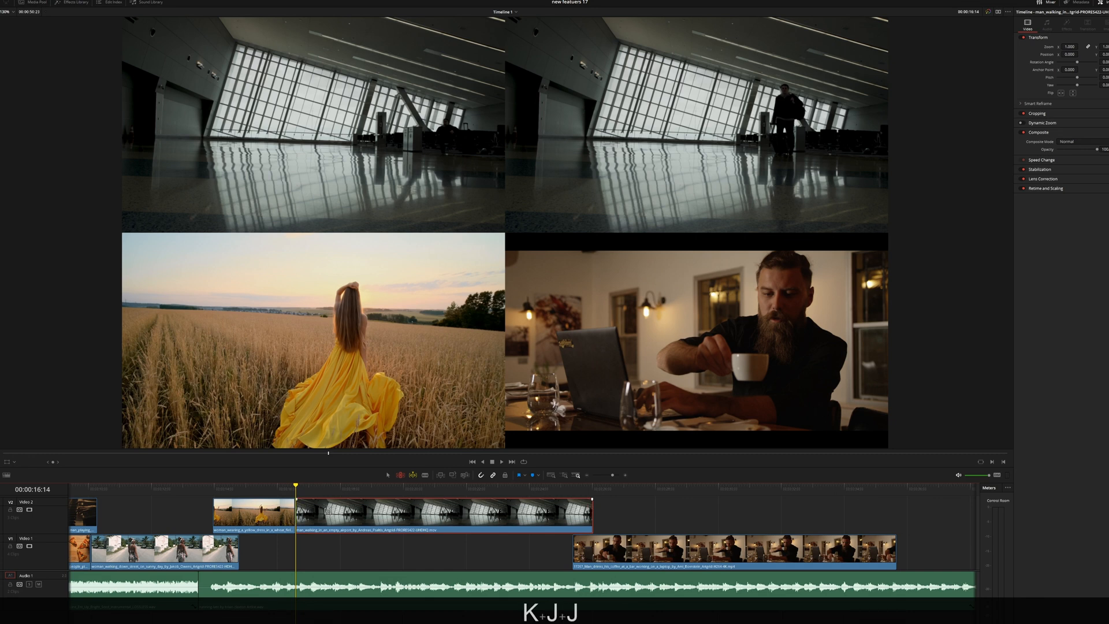
key("j")
key("j")
key("j")
key("j")
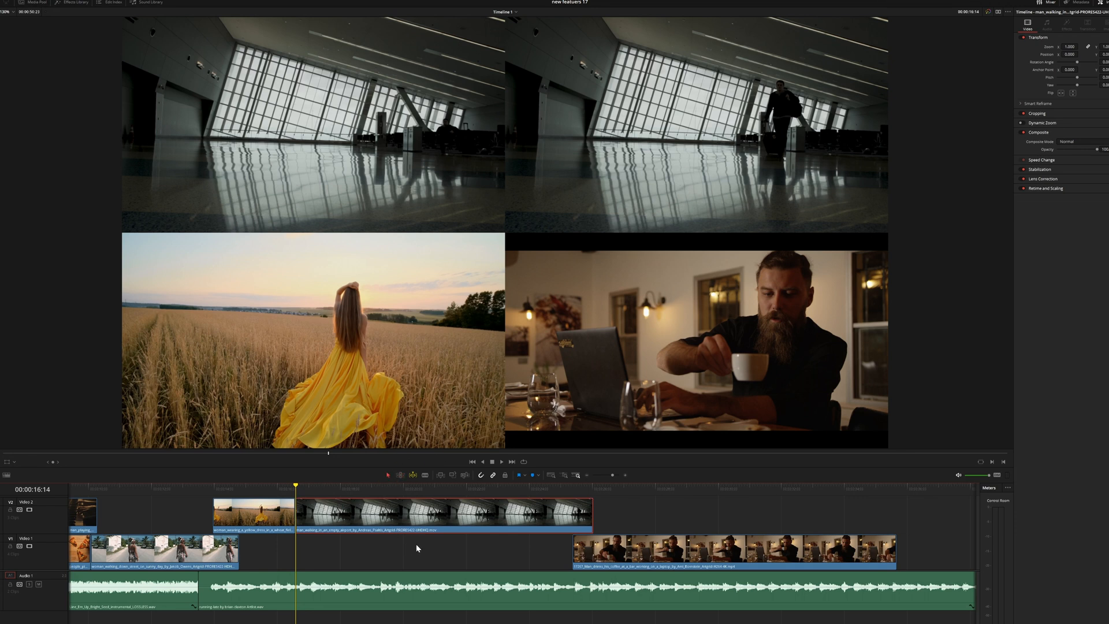
In Selection mode with Dynamic Trim on, move the airport clip earlier over the yellow-dress clip and back later along Video 2.
left_click(424, 490)
key("j")
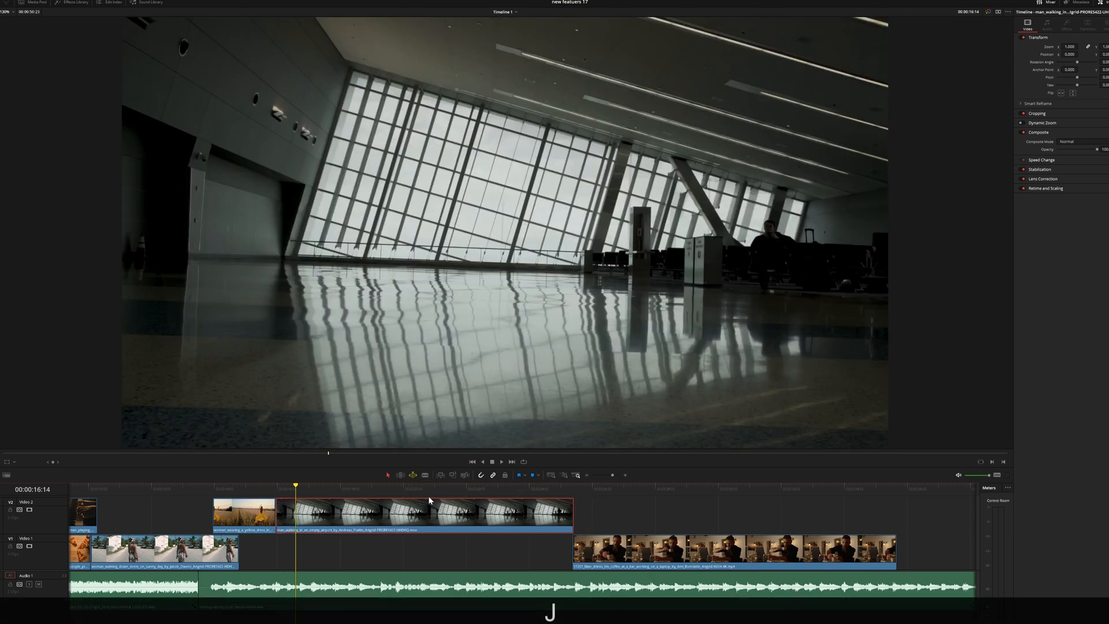
key("l")
key("l")
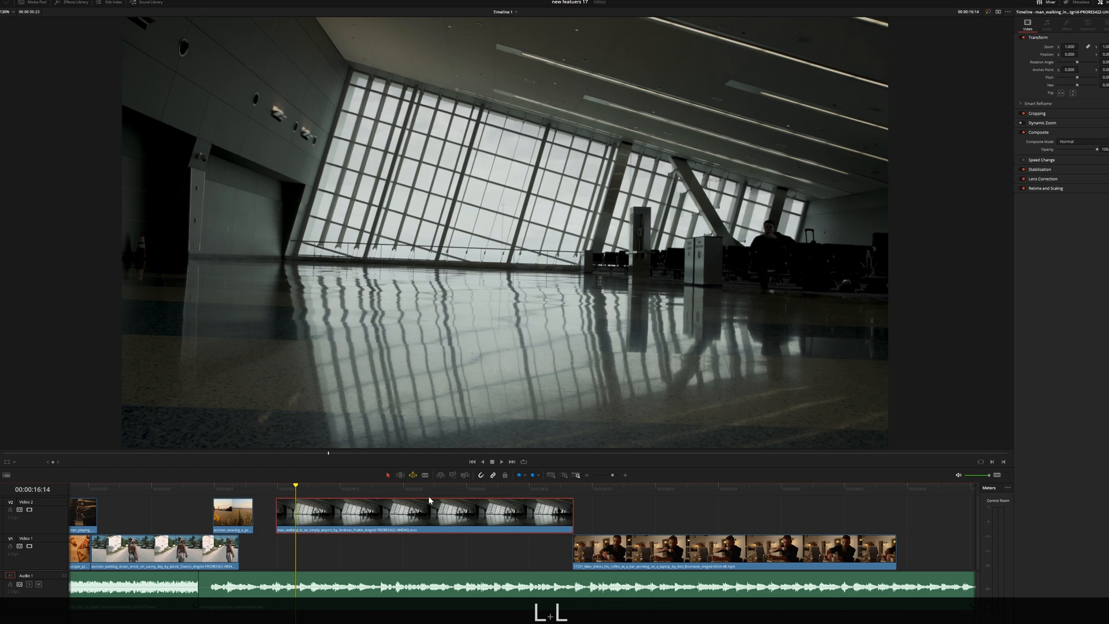
key("space")
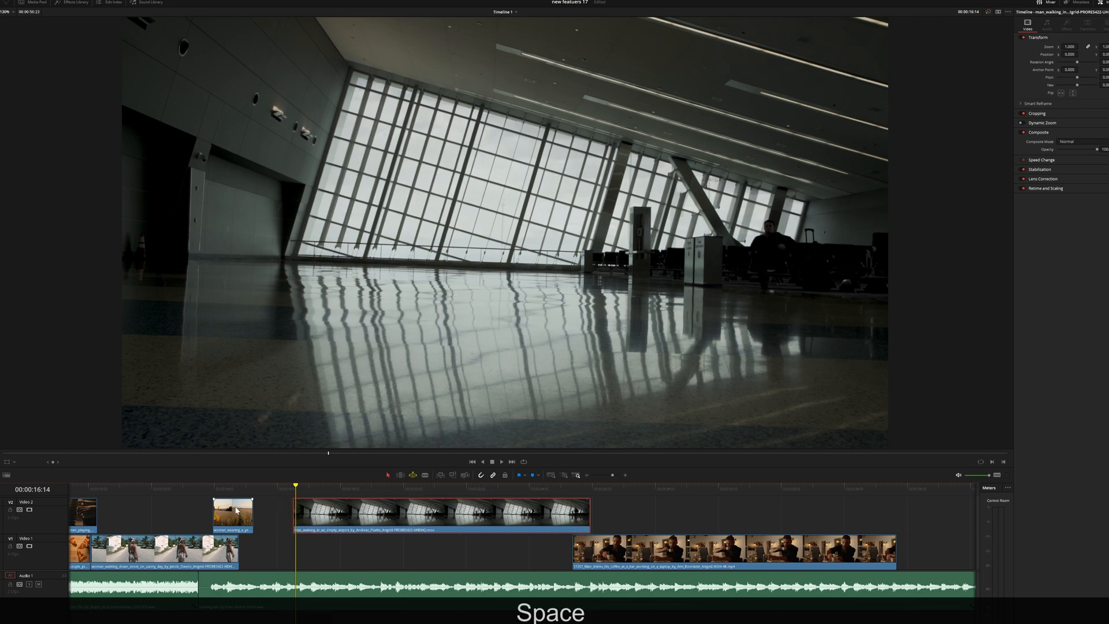